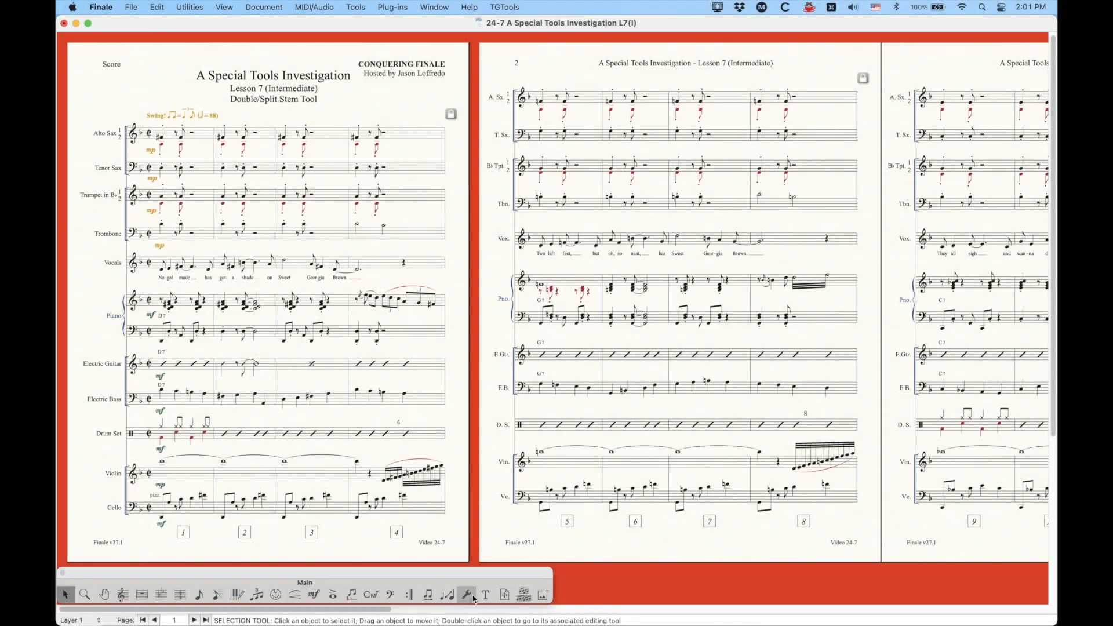
Activate the Double/Split Stem tool and zoom in on the opening saxophone and trumpet measures
left_click(473, 597)
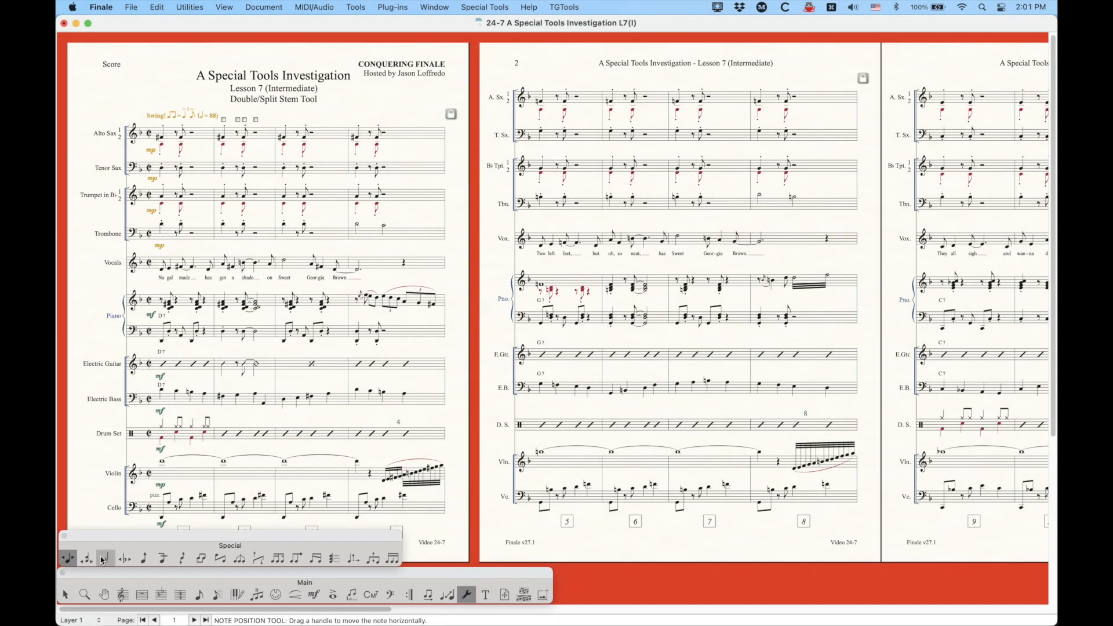
left_click(201, 558)
key("super+equal")
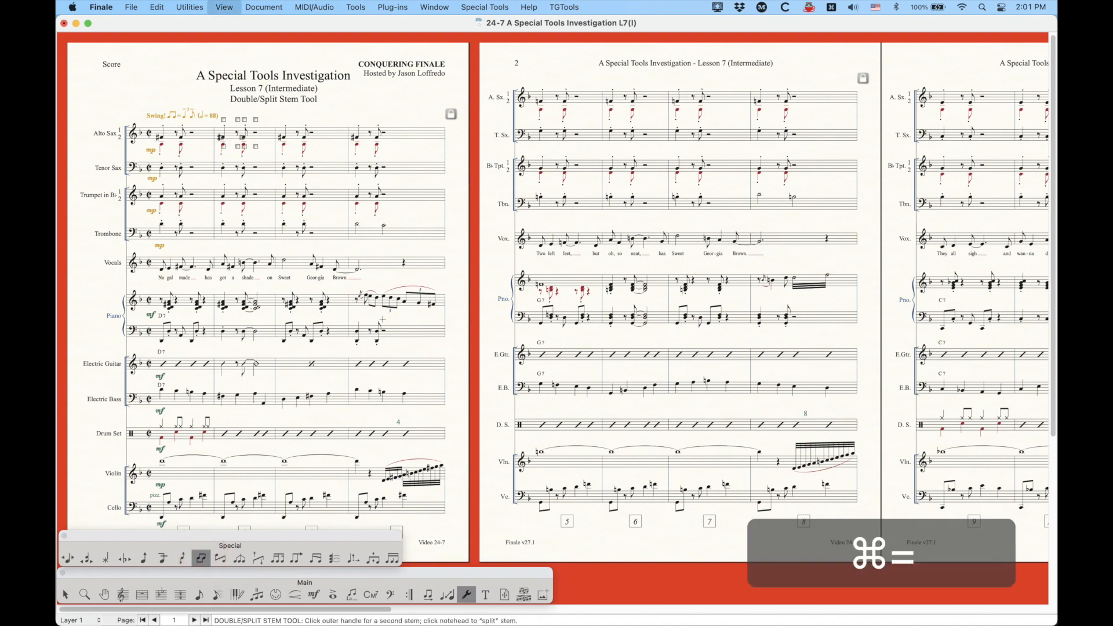
key("super+equal")
key("super+equal")
key("super+equal")
key("super+equal")
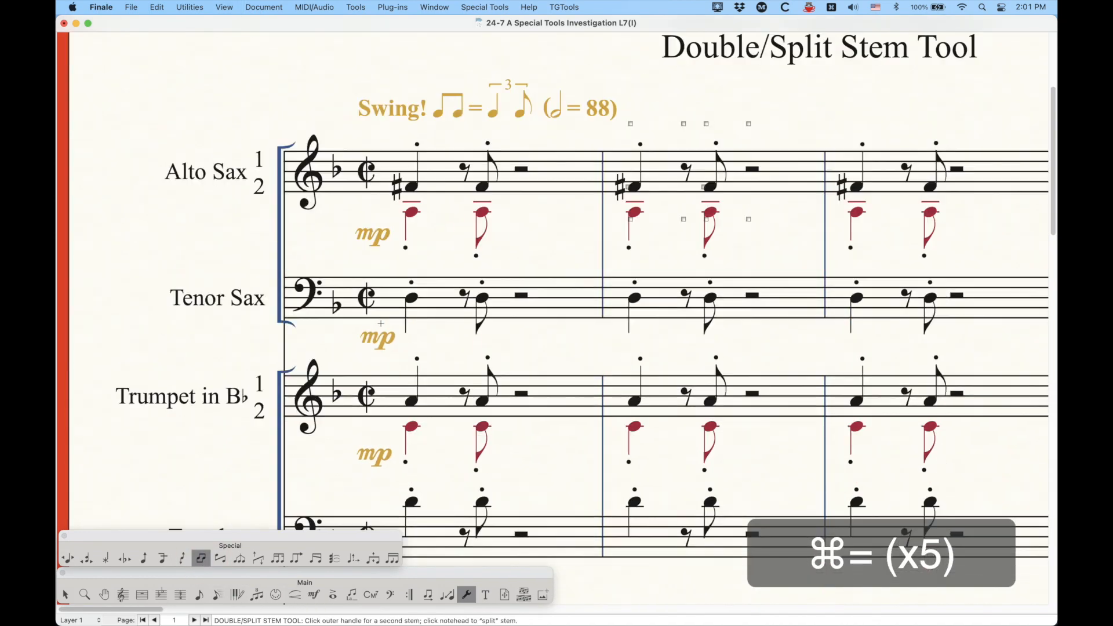
scroll(381, 323, "right", 5)
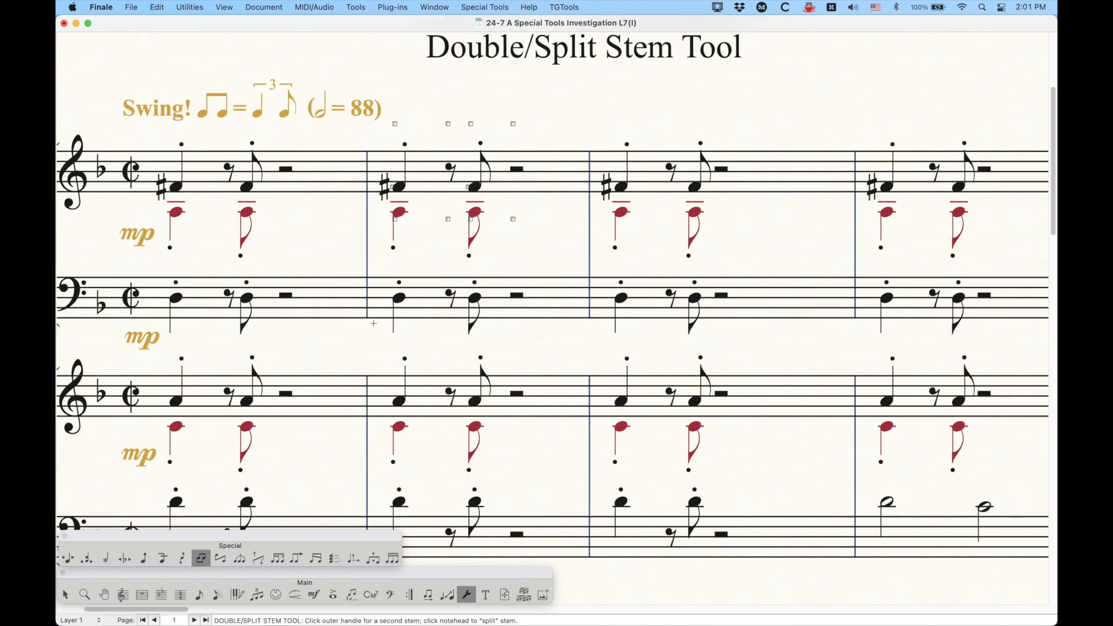
Show the double/split stem handles for measure 2 in the tenor sax, alto sax and piano staves
left_click(546, 305)
left_click(437, 171)
left_click(507, 308)
scroll(421, 296, "down", 10)
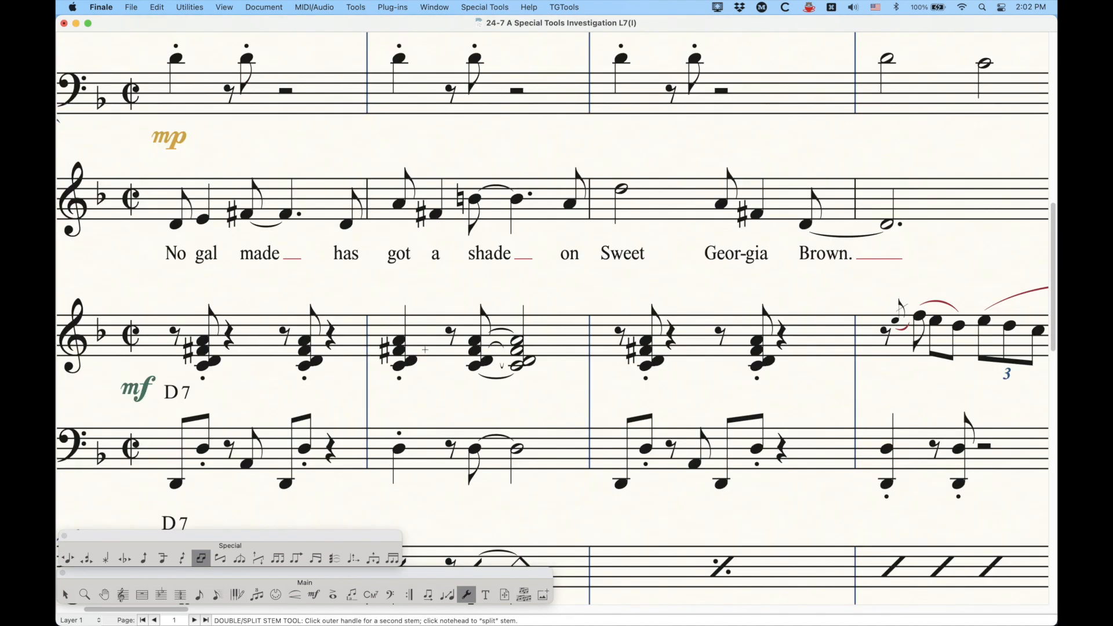
left_click(425, 350)
scroll(422, 338, "up", 10)
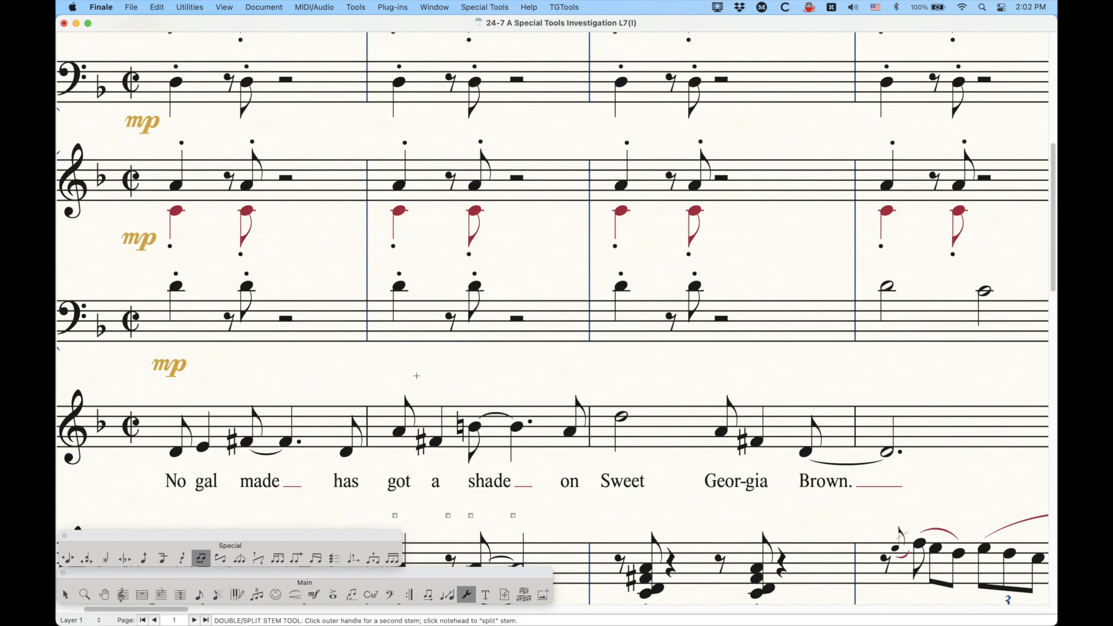
left_click(427, 272)
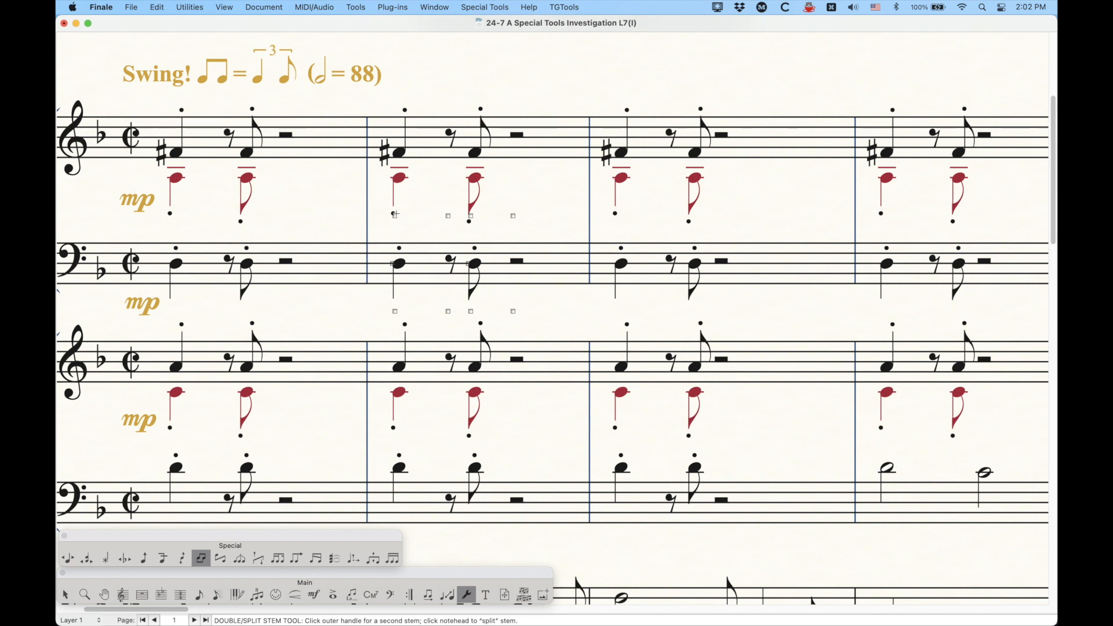
Compare the notehead handle's context commands in tenor sax measure 2 between the Double/Split Stem and Note Shape tools
right_click(393, 264)
left_click(432, 288)
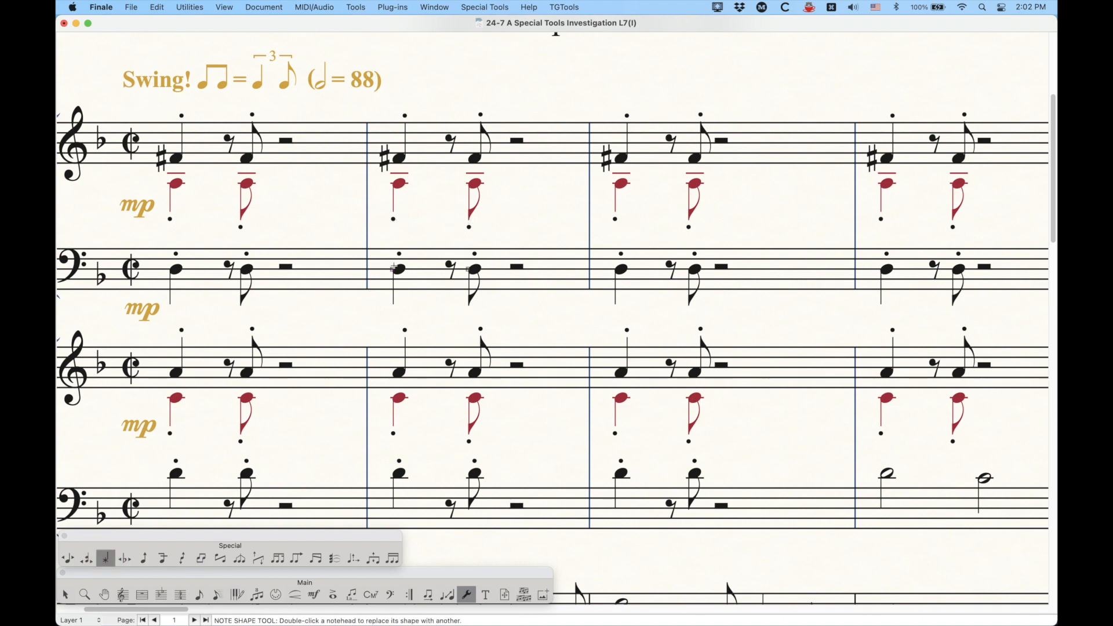
right_click(393, 268)
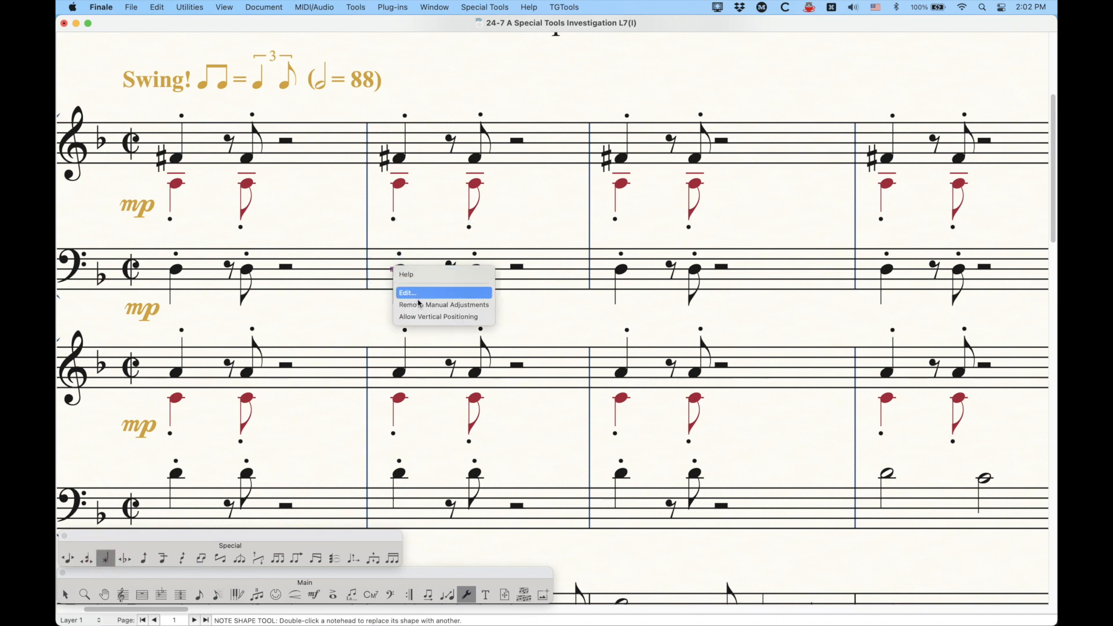
left_click(435, 231)
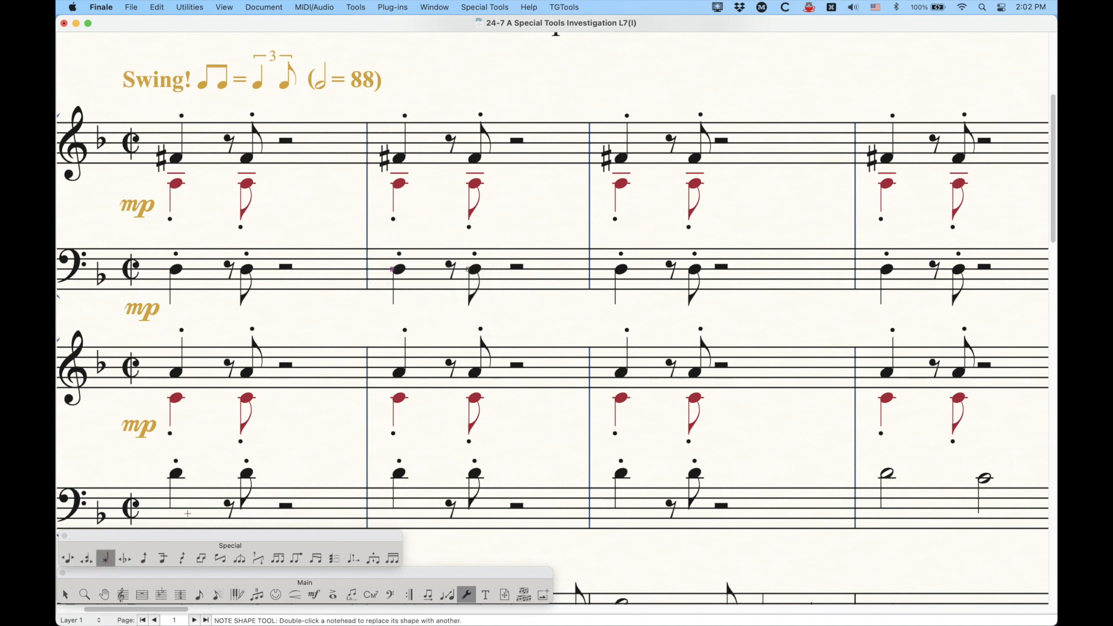
left_click(200, 558)
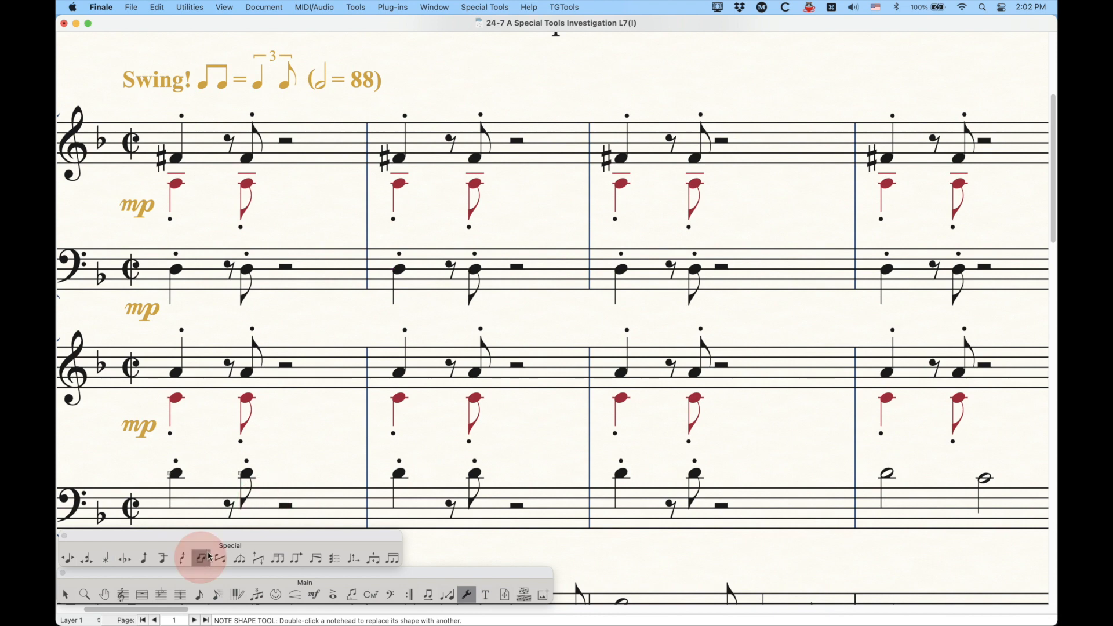
left_click(406, 277)
right_click(394, 271)
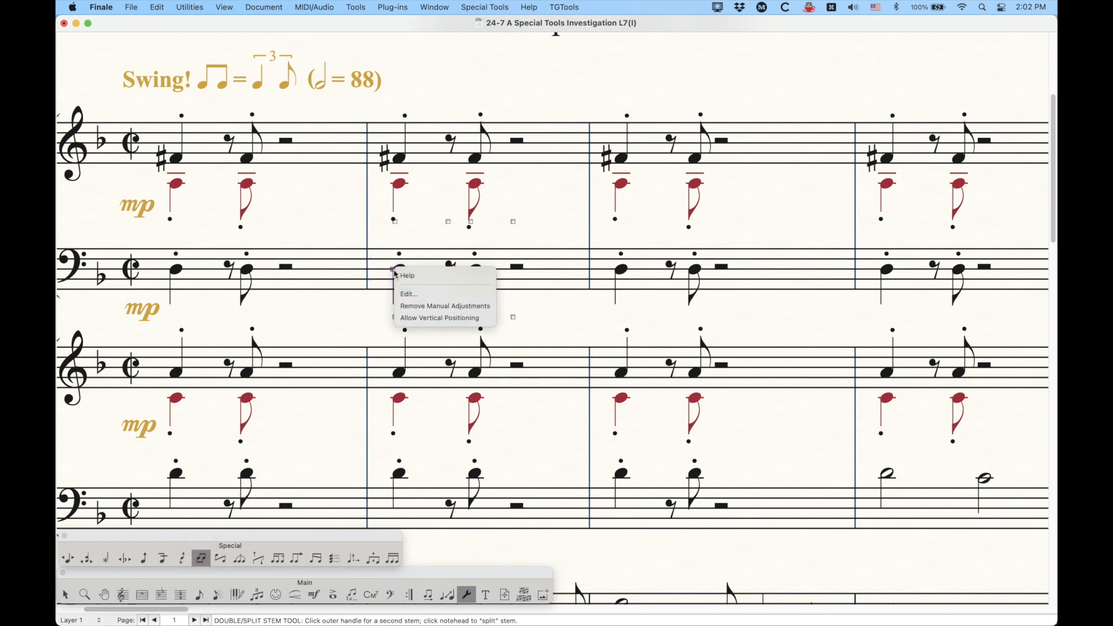
left_click(422, 294)
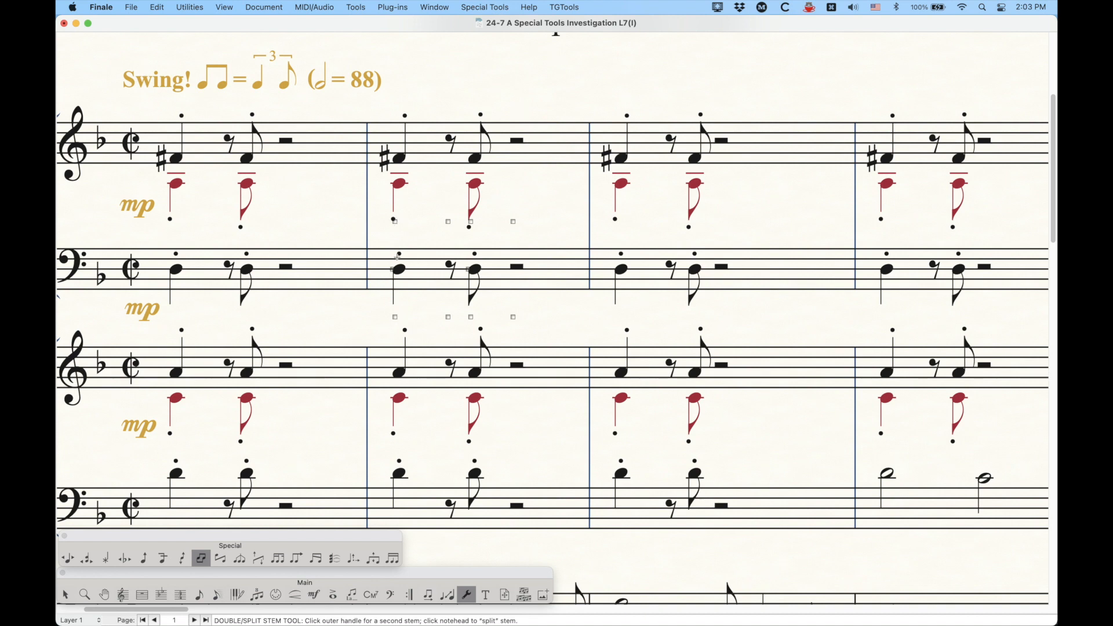
Try toggling a double stem on the first note of tenor sax measure 2 with its upper and lower handles
left_click(396, 222)
left_click(396, 317)
left_click(396, 317)
left_click(394, 221)
left_click(396, 223)
Double the stem of the eighth rest in tenor sax measure 2 and turn it into a note with Speedy Entry
left_click(448, 222)
left_click(218, 596)
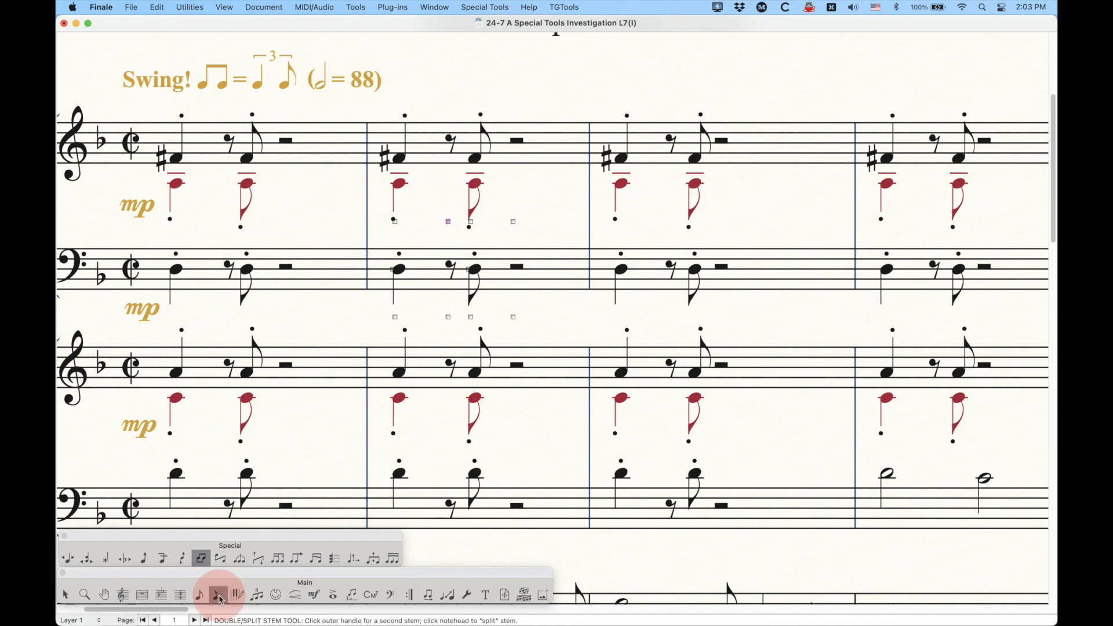
left_click(479, 259)
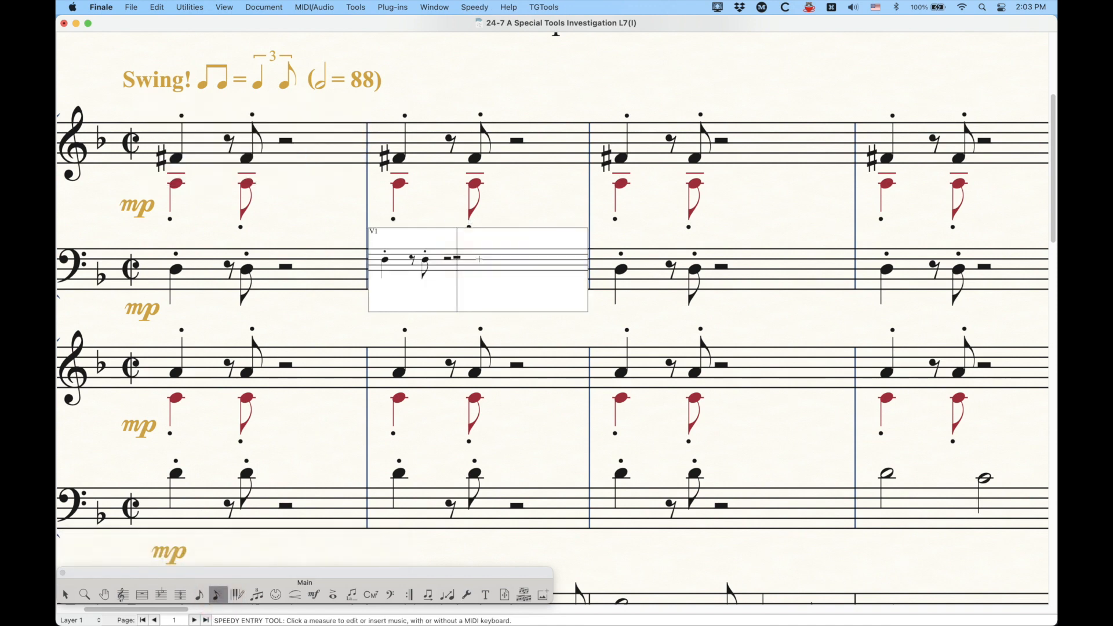
key("Left")
key("Left")
key("Left")
key("Up")
key("Up")
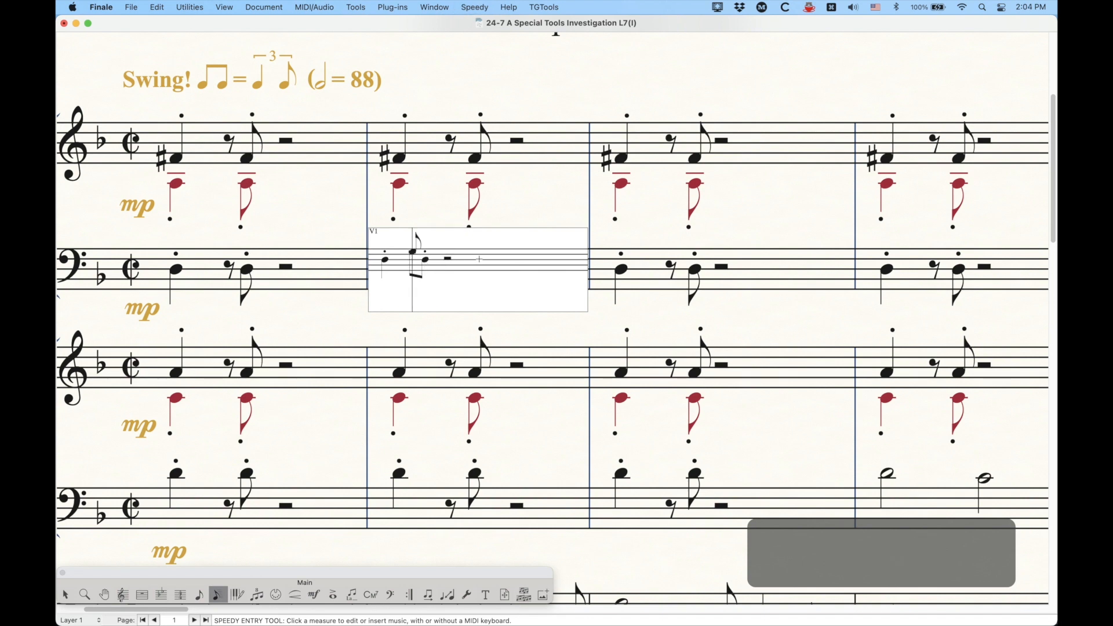
left_click(461, 217)
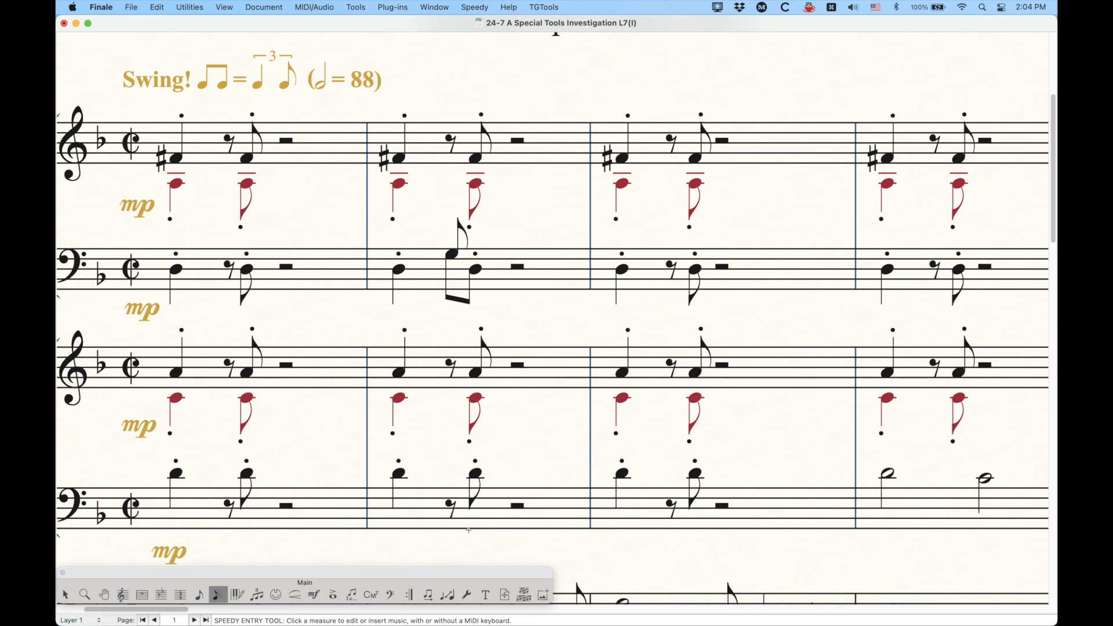
left_click(466, 594)
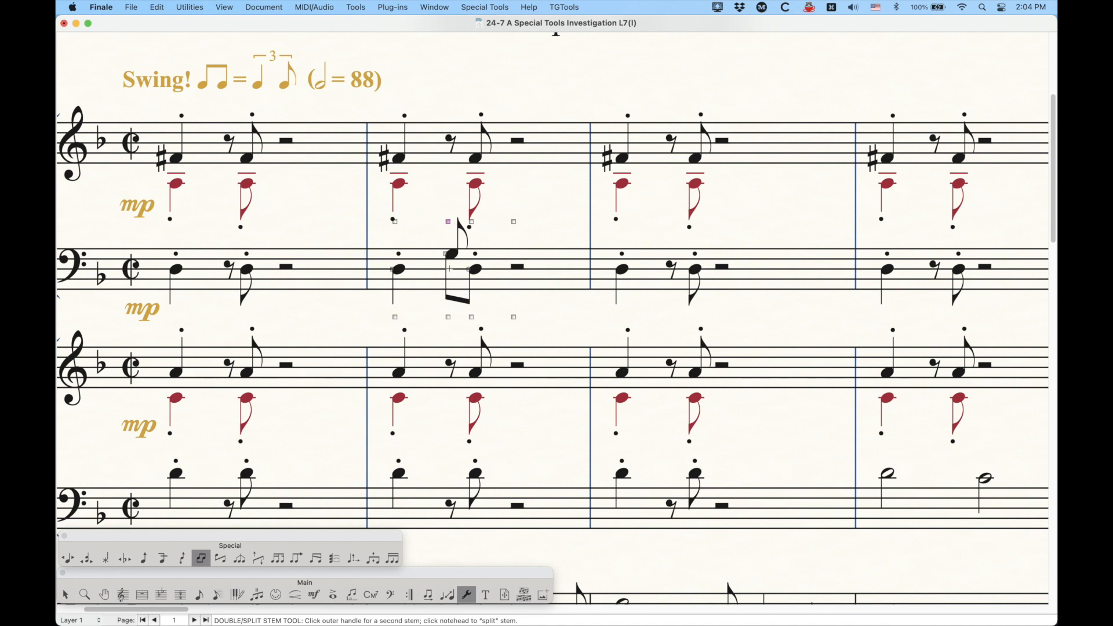
Undo the rest-to-note change and the double stem in tenor sax measure 2
left_click(65, 595)
key("super+z")
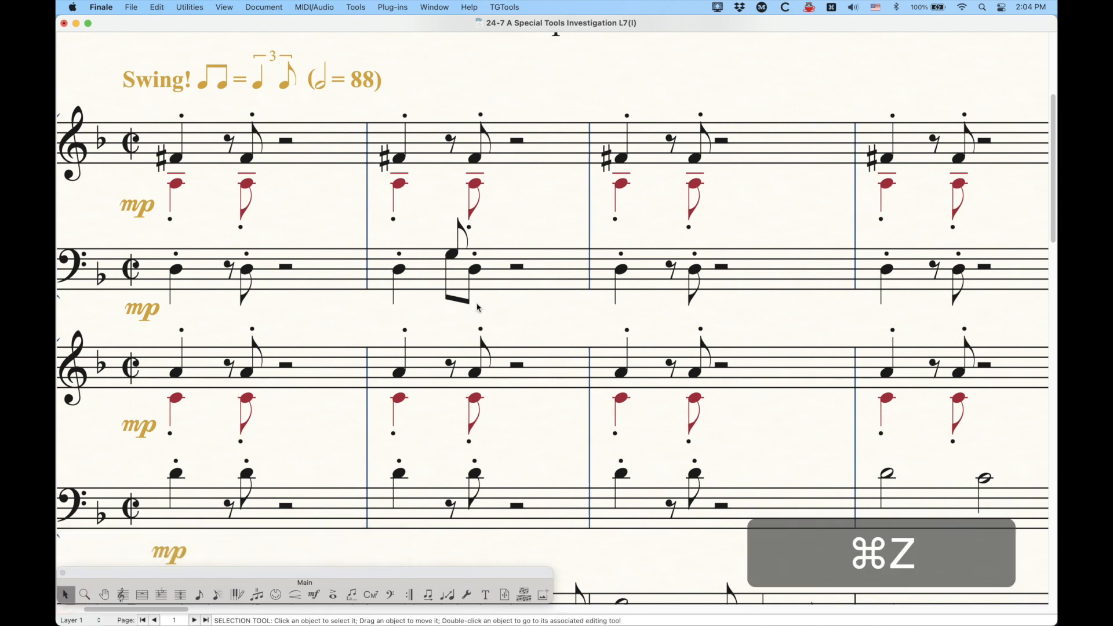
key("super+z")
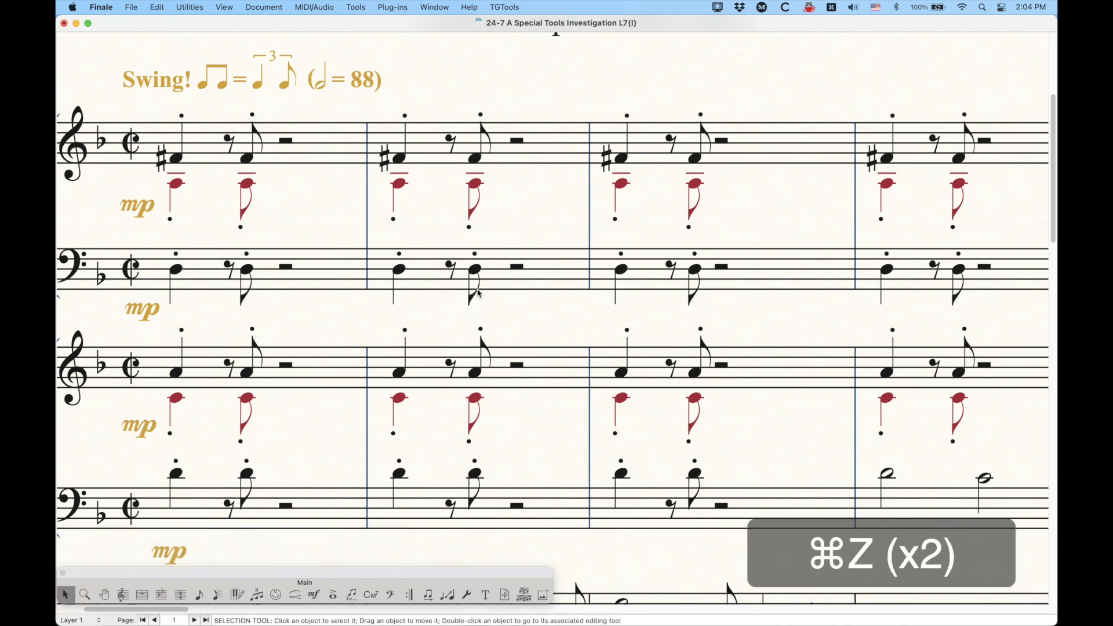
Add second, downward stems to the four sixteenth notes of the violin run in measure 4 with the Double/Split Stem tool
left_click(467, 595)
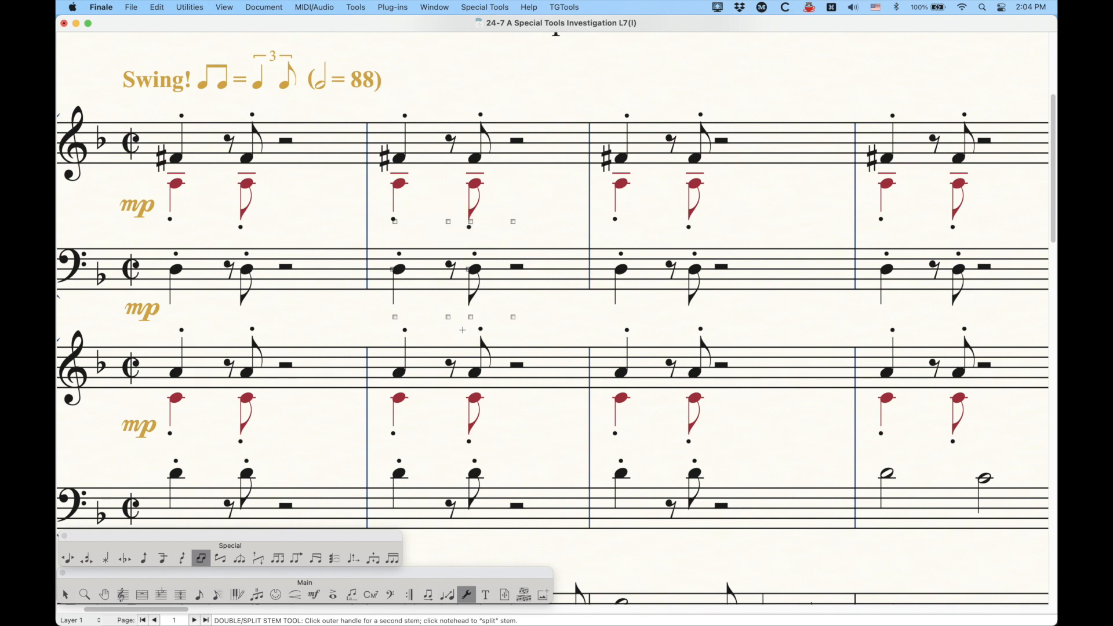
scroll(516, 298, "down", 15)
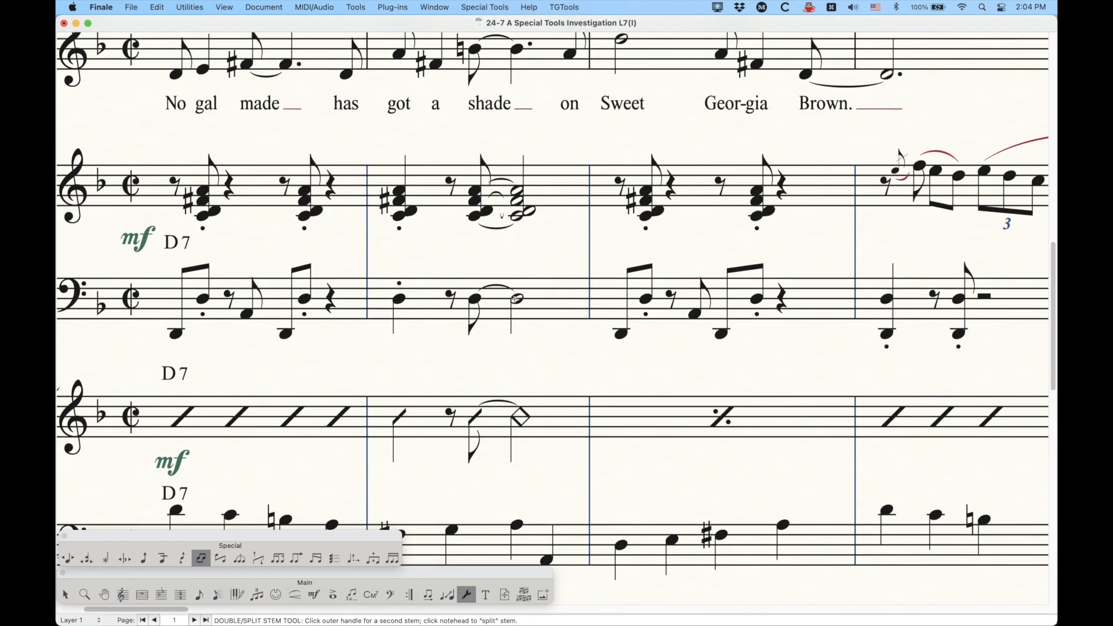
scroll(514, 300, "down", 3)
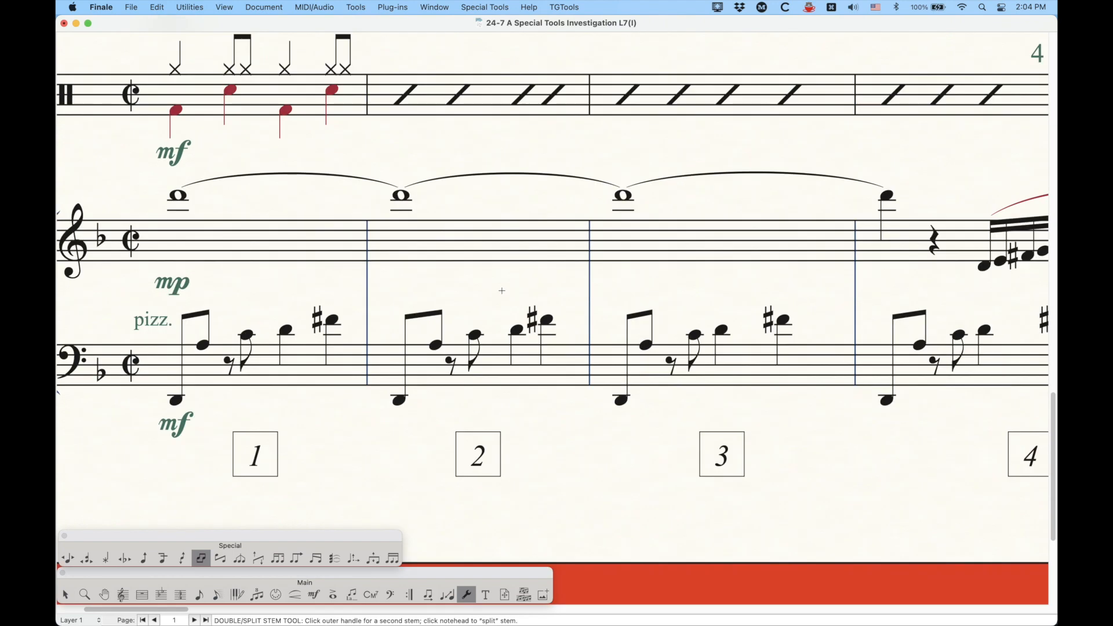
scroll(502, 291, "right", 5)
scroll(496, 291, "right", 3)
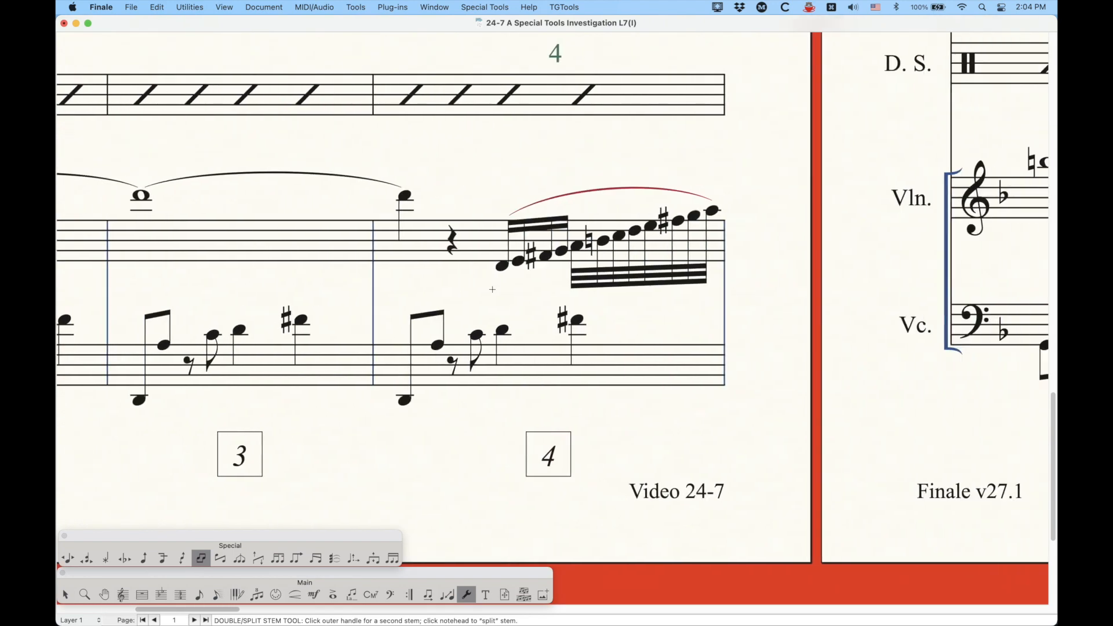
scroll(493, 290, "right", 3)
left_click(360, 237)
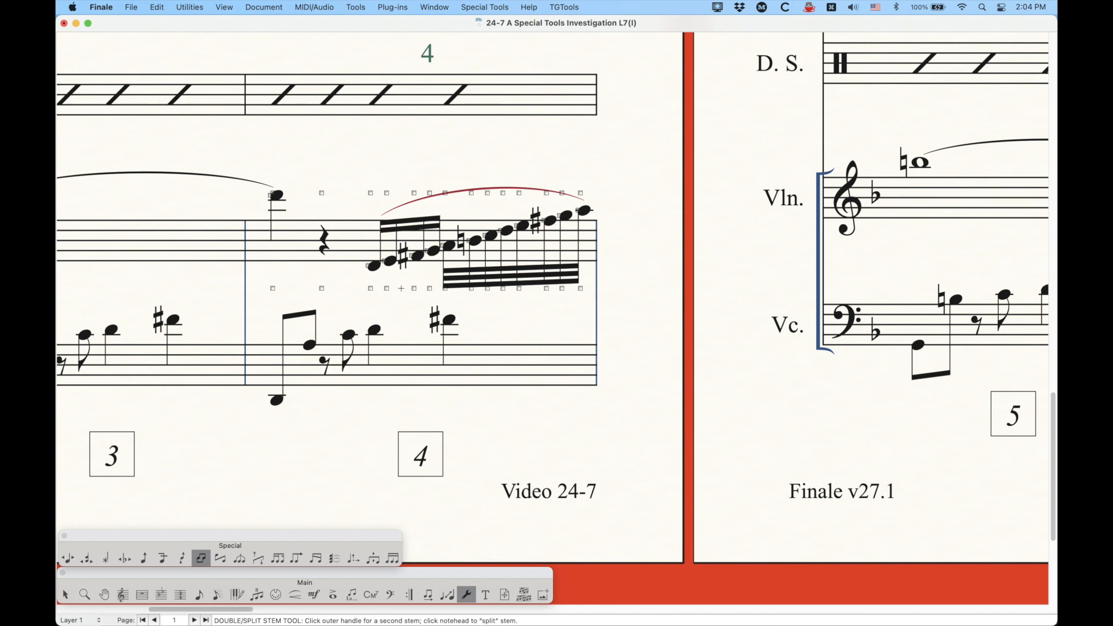
left_click(371, 193)
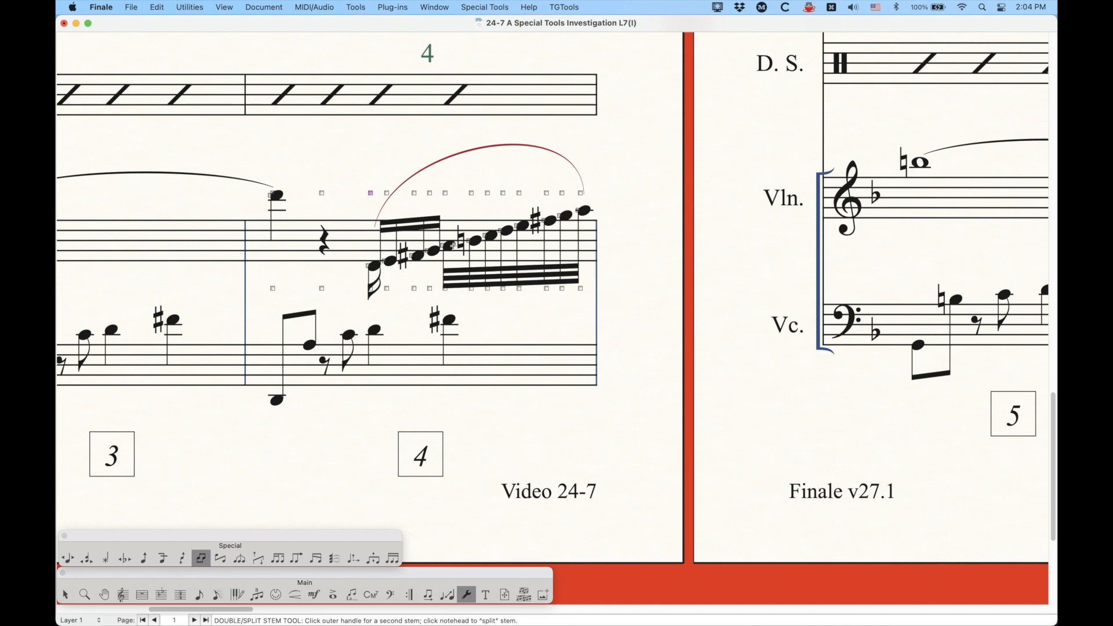
left_click(371, 192)
left_click(387, 193)
left_click(414, 194)
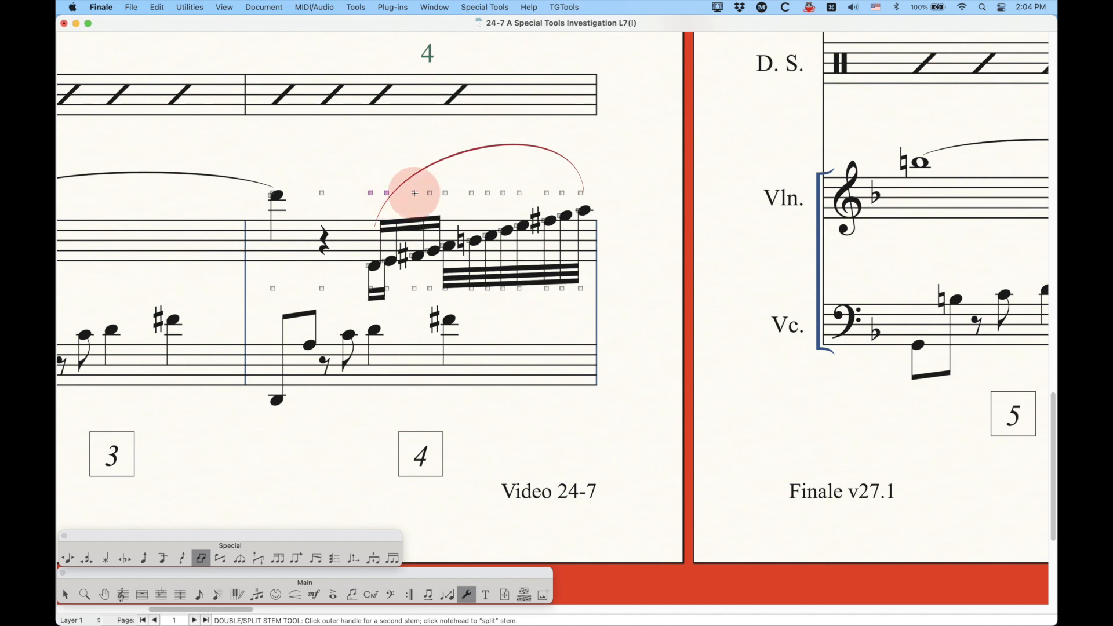
left_click(429, 193)
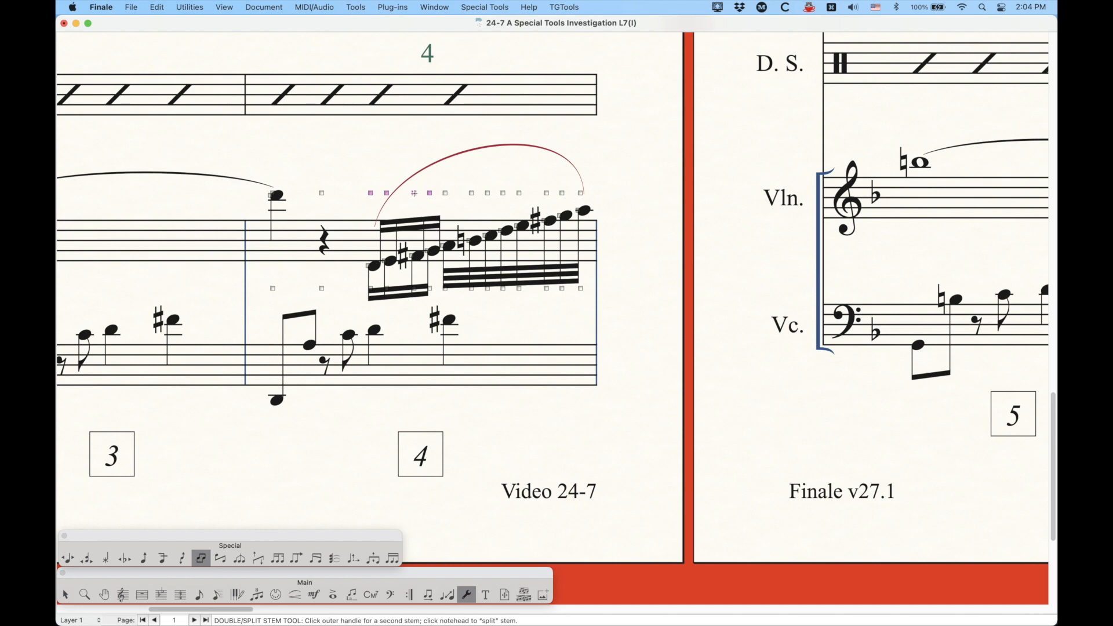
Remove the double stems from the violin's sixteenth notes in measure 4, also trying the lower handles of the fourth and second notes
left_click(430, 193)
left_click(431, 290)
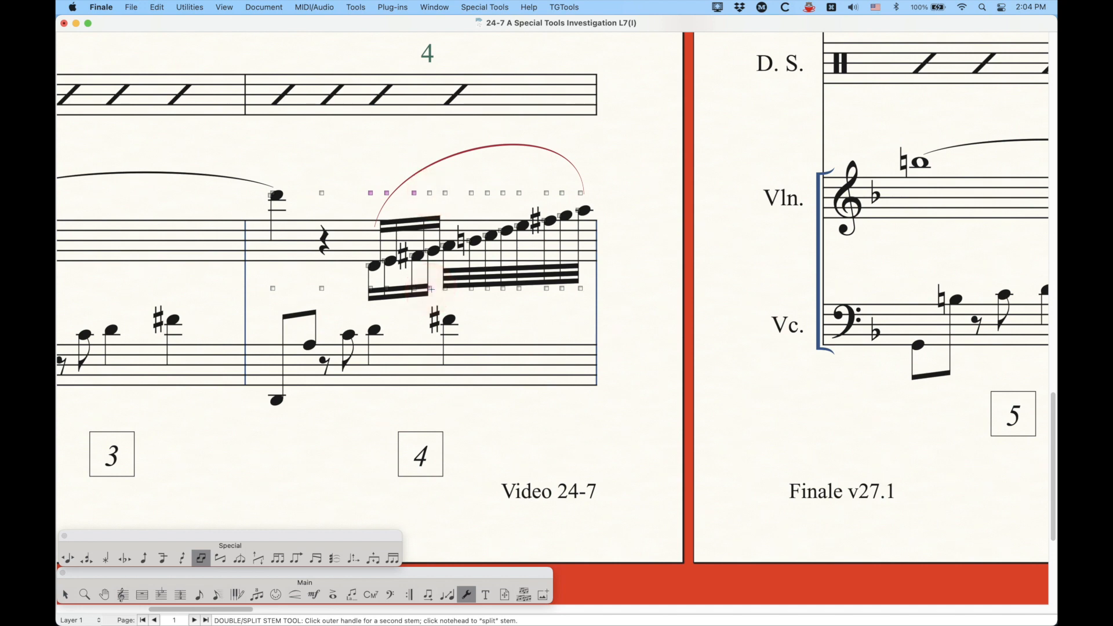
left_click(388, 193)
left_click(389, 289)
left_click(387, 288)
left_click(387, 288)
left_click(387, 288)
left_click(415, 193)
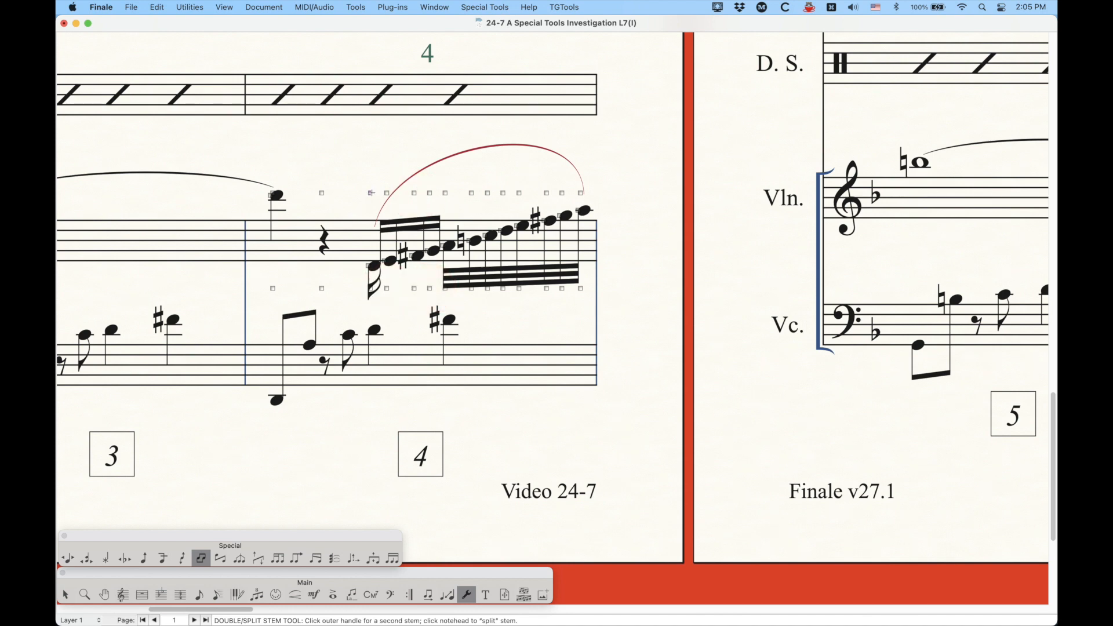
left_click(371, 193)
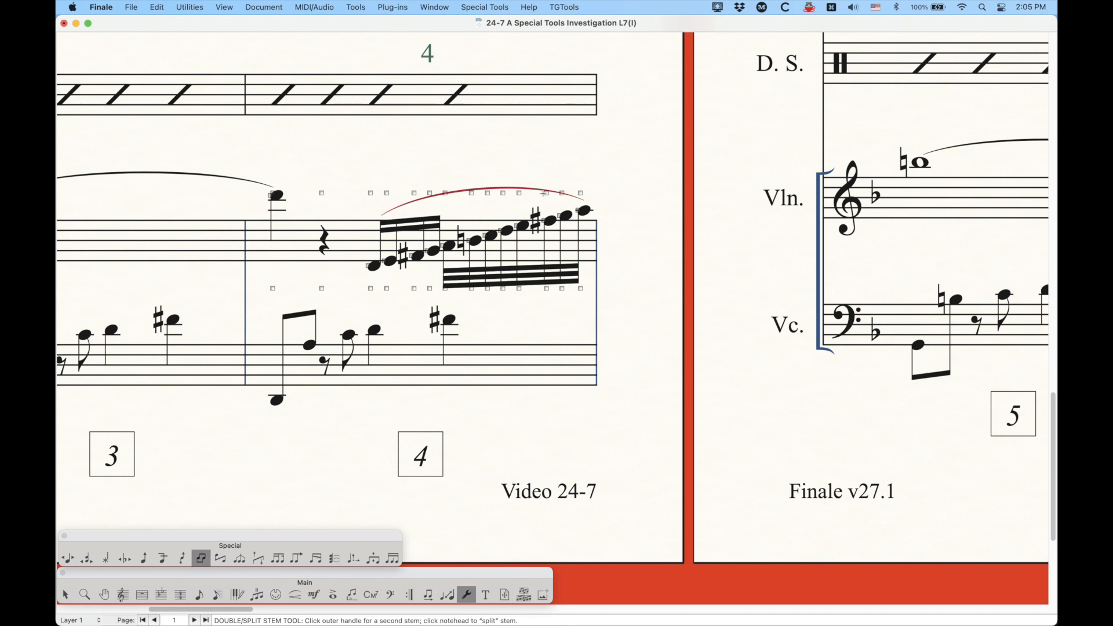
Try upward double stems on the fifth and seventh thirty-second notes of the violin run in measure 4, and remove both
left_click(520, 289)
left_click(563, 288)
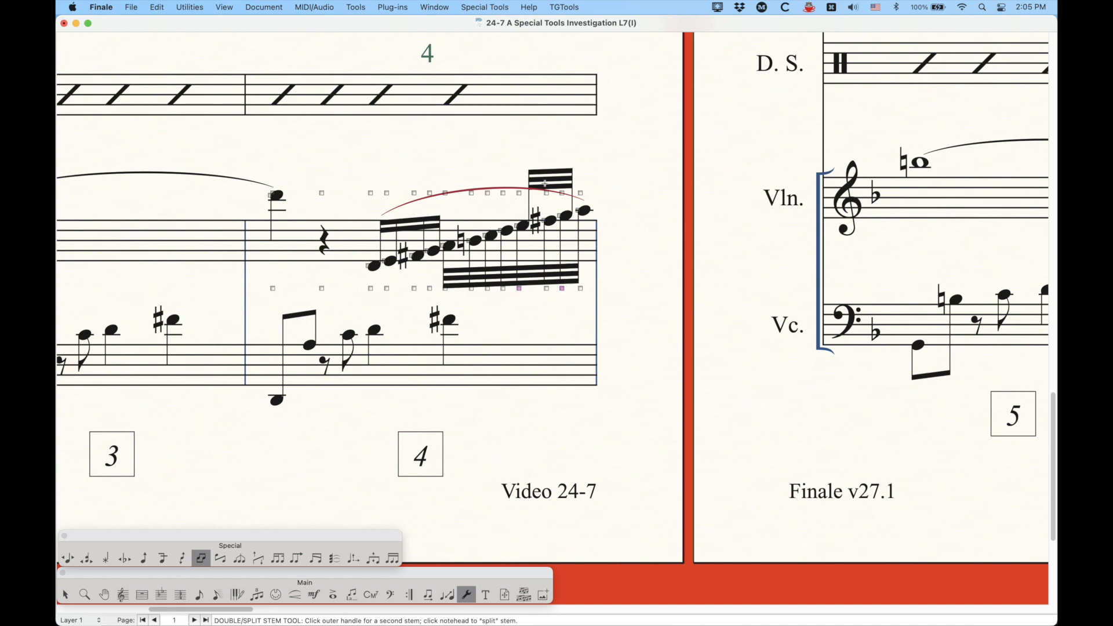
left_click(562, 288)
left_click(519, 288)
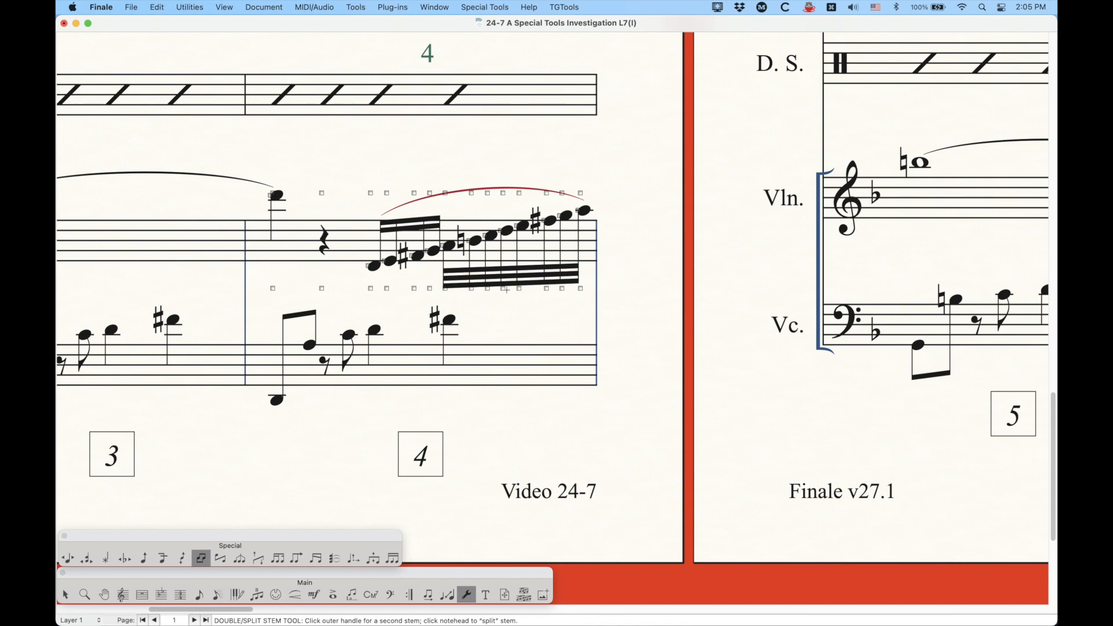
Add a second, downward stem to the first piano treble chord in measure 2, using the chord's upper handle
scroll(325, 285, "left", 10)
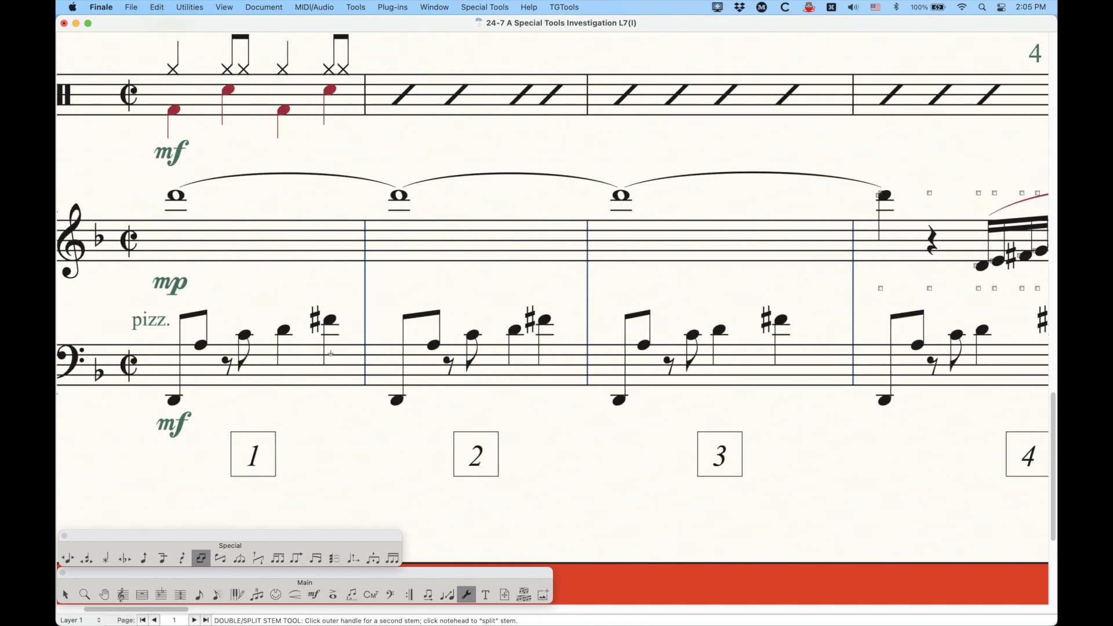
scroll(328, 324, "up", 10)
scroll(329, 358, "down", 5)
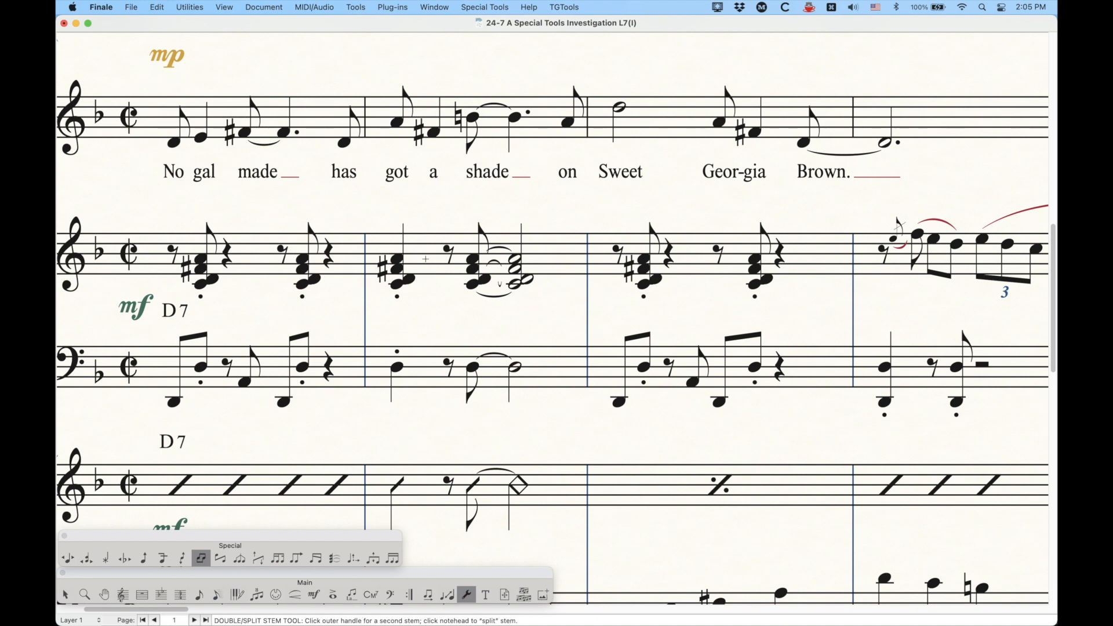
scroll(378, 320, "left", 3)
left_click(510, 267)
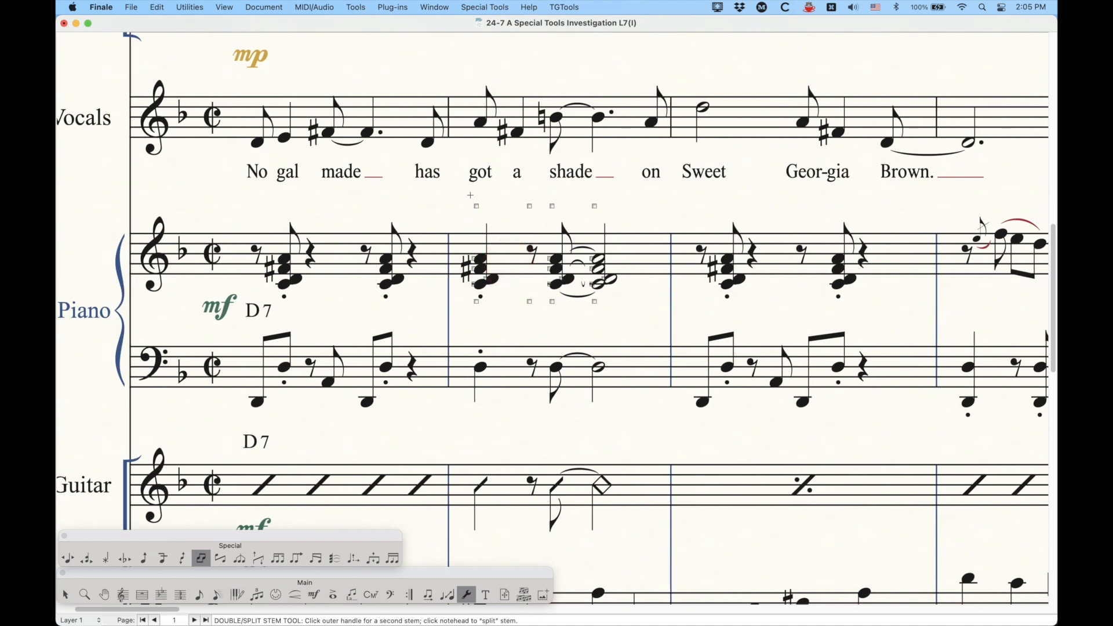
left_click(476, 205)
left_click(477, 206)
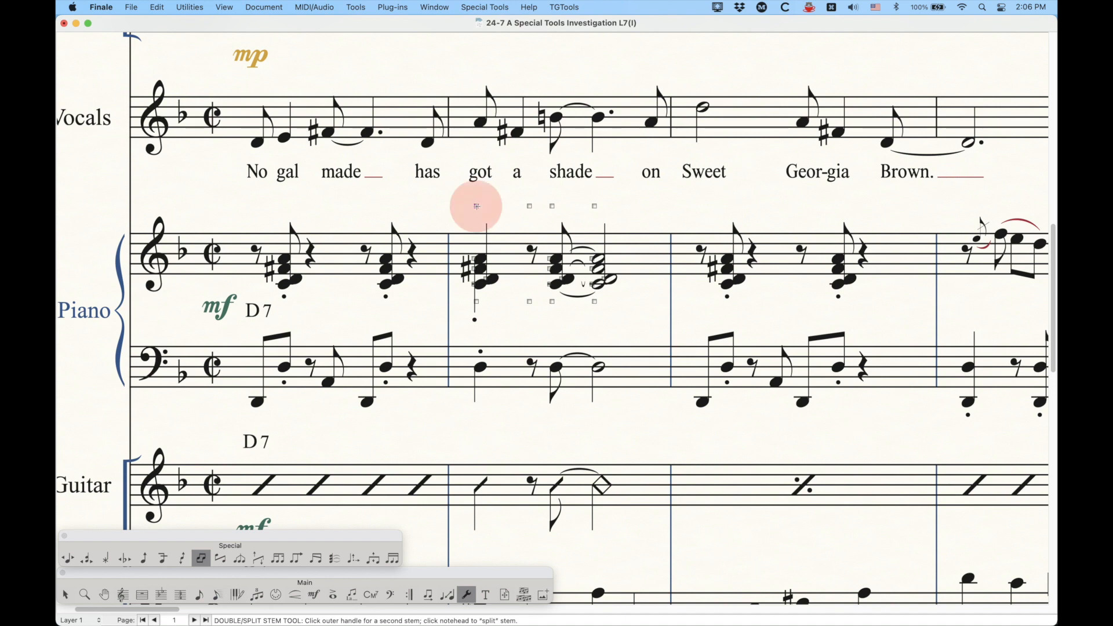
Try the chord's lower handle for the double stem, compare it with the upper handle, and finish with the lower one
left_click(478, 303)
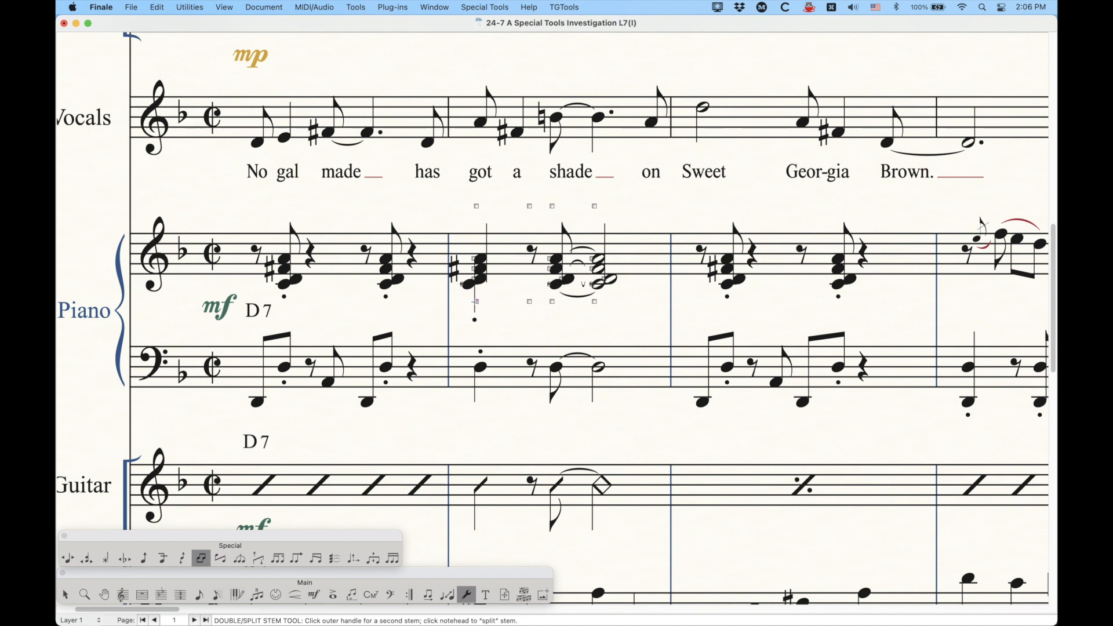
left_click(477, 302)
left_click(476, 206)
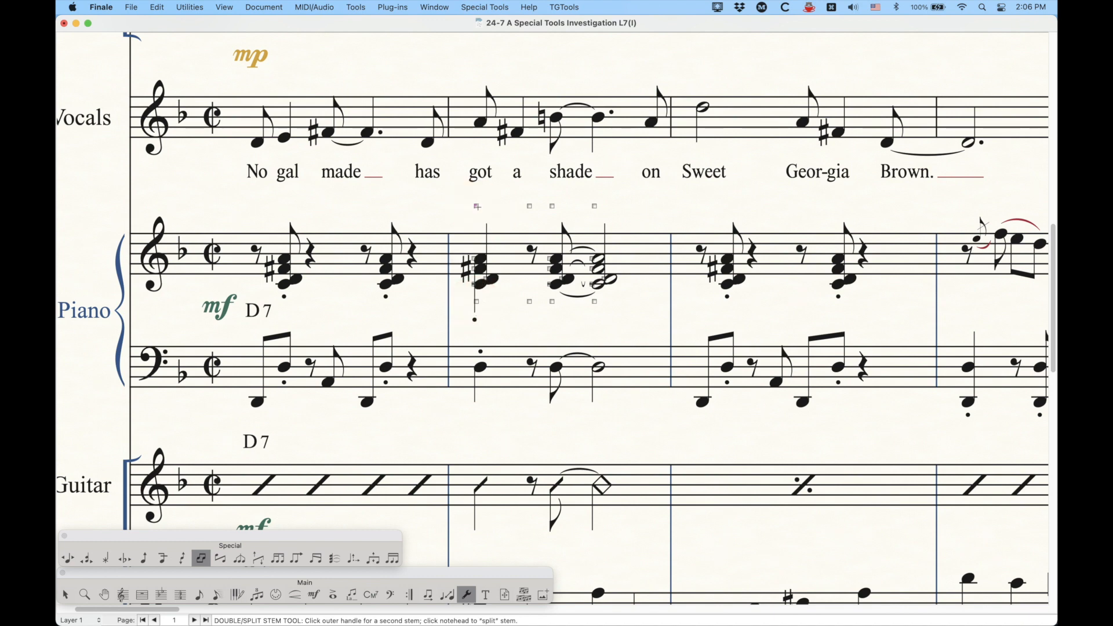
left_click(477, 302)
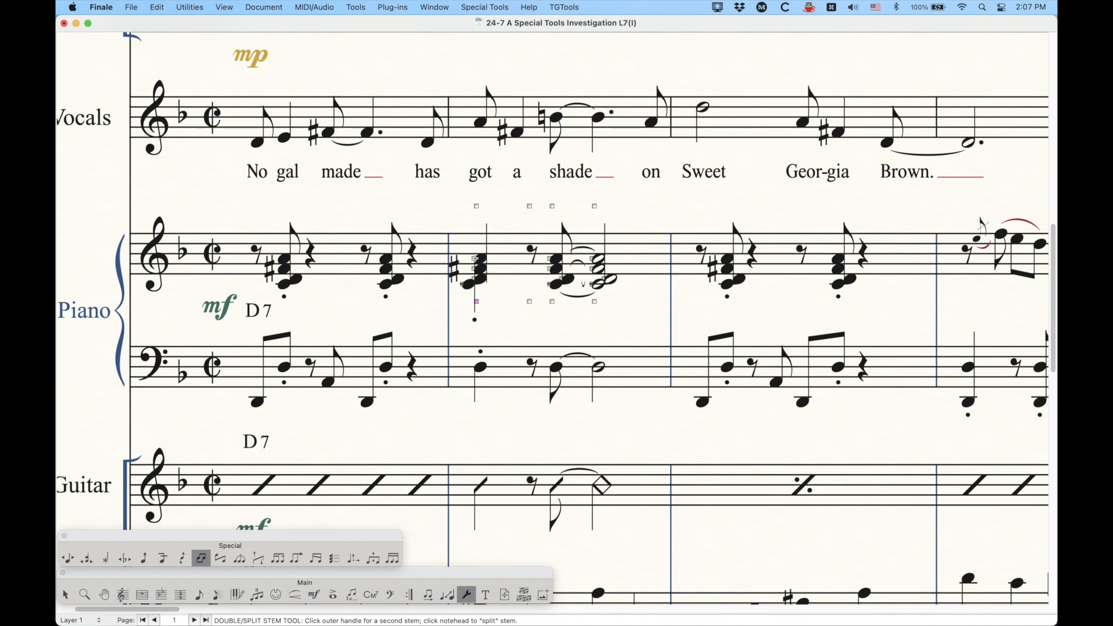
Split the chord's top note, A, onto the upward stem, apart from the lower notes
left_click(474, 258)
key("super+equal")
key("super+equal")
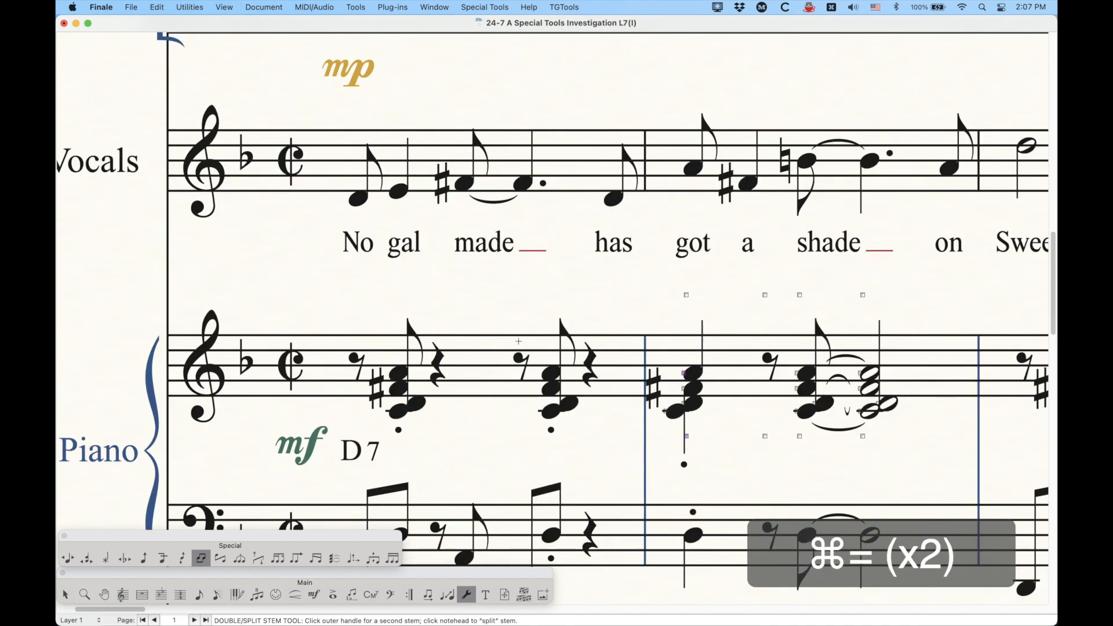
scroll(517, 341, "right", 5)
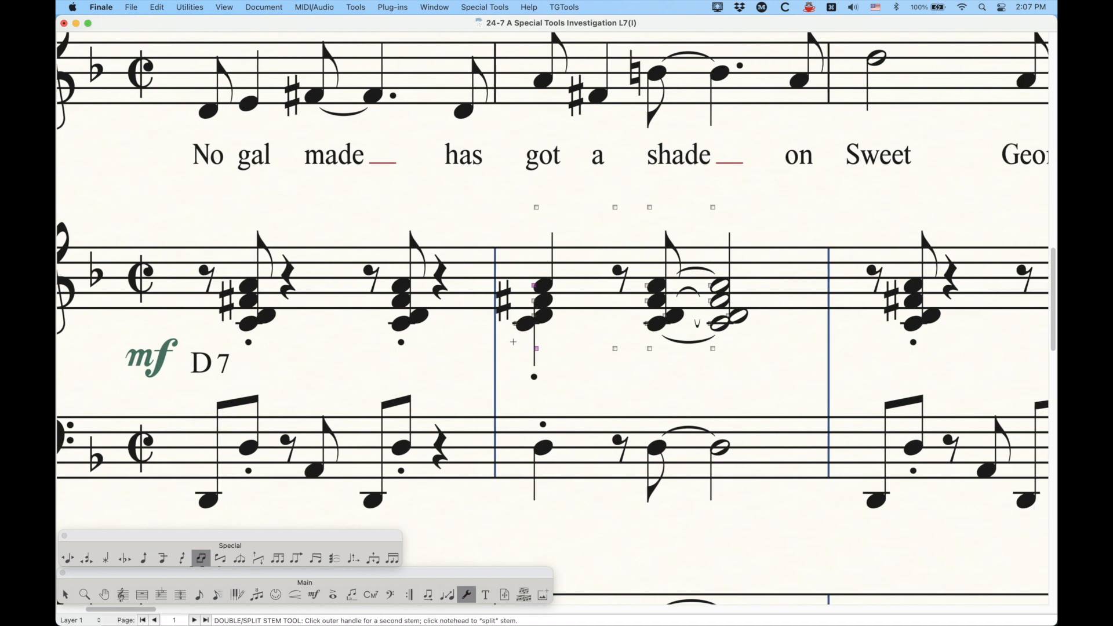
scroll(519, 319, "right", 1)
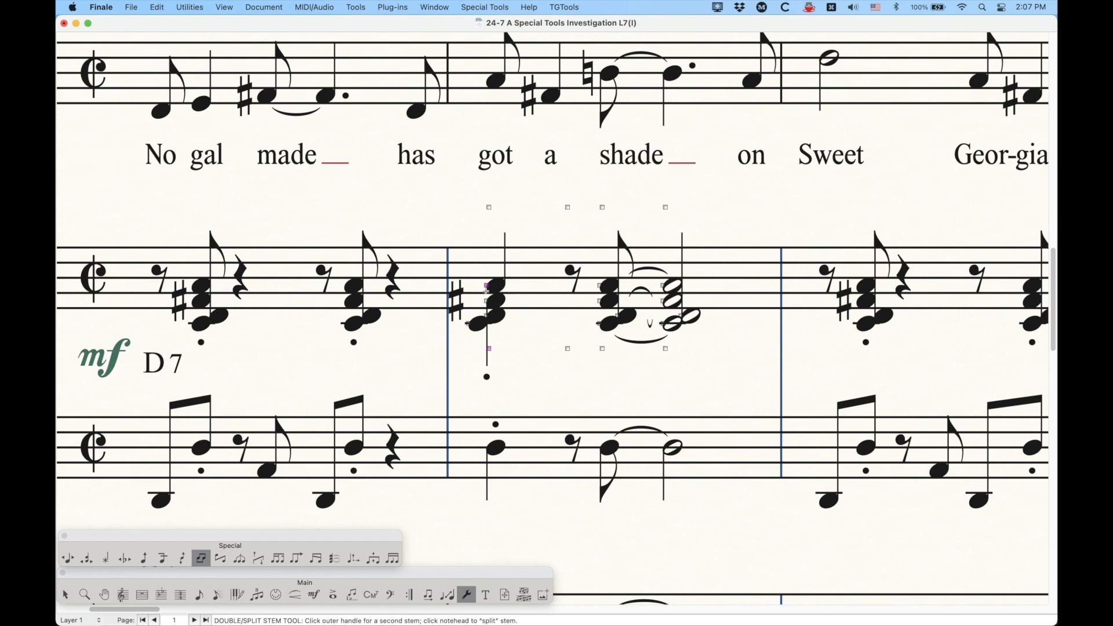
Split the chord's remaining F♯, D and C onto the upward stem as well
left_click(486, 301)
left_click(487, 285)
left_click(488, 317)
left_click(468, 323)
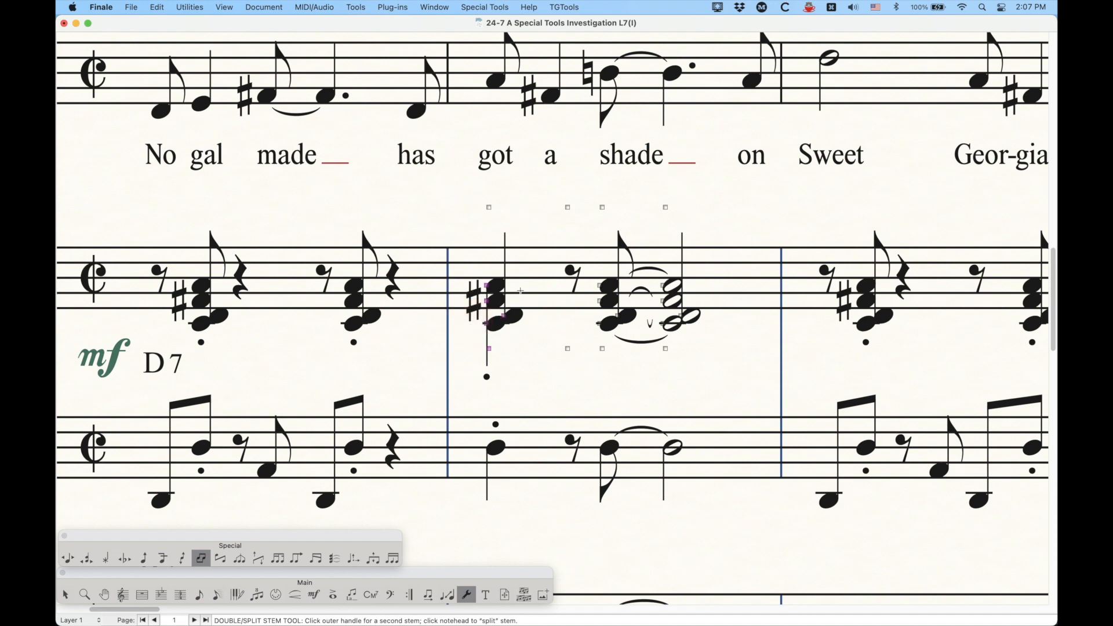
Return the chord's C, D, F♯ and A to the downward stem one at a time
left_click(487, 324)
left_click(504, 317)
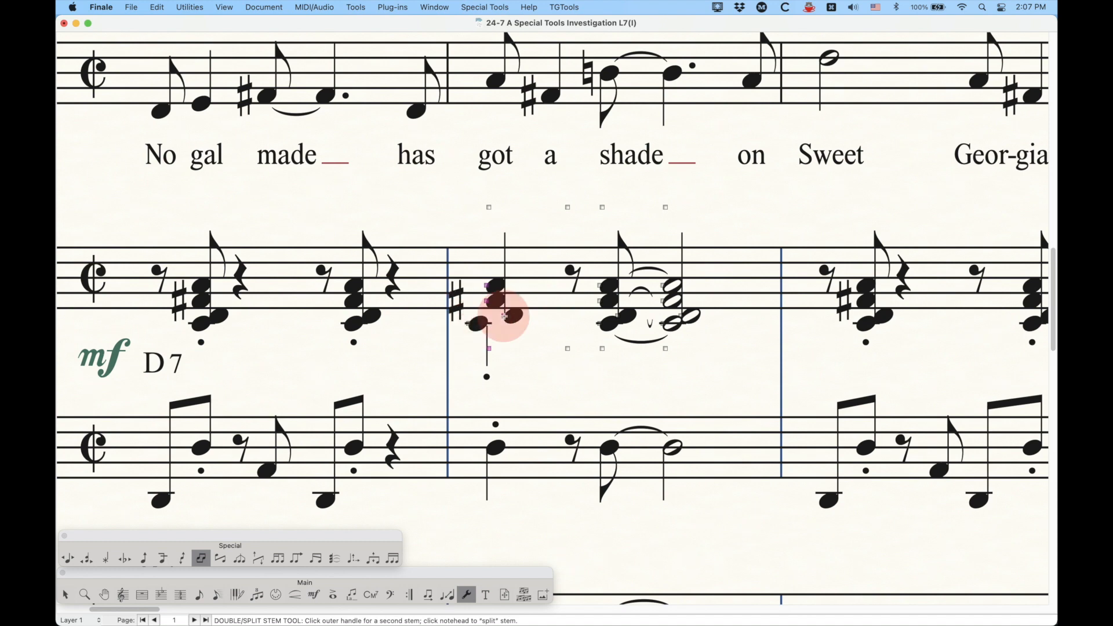
left_click(487, 300)
left_click(488, 287)
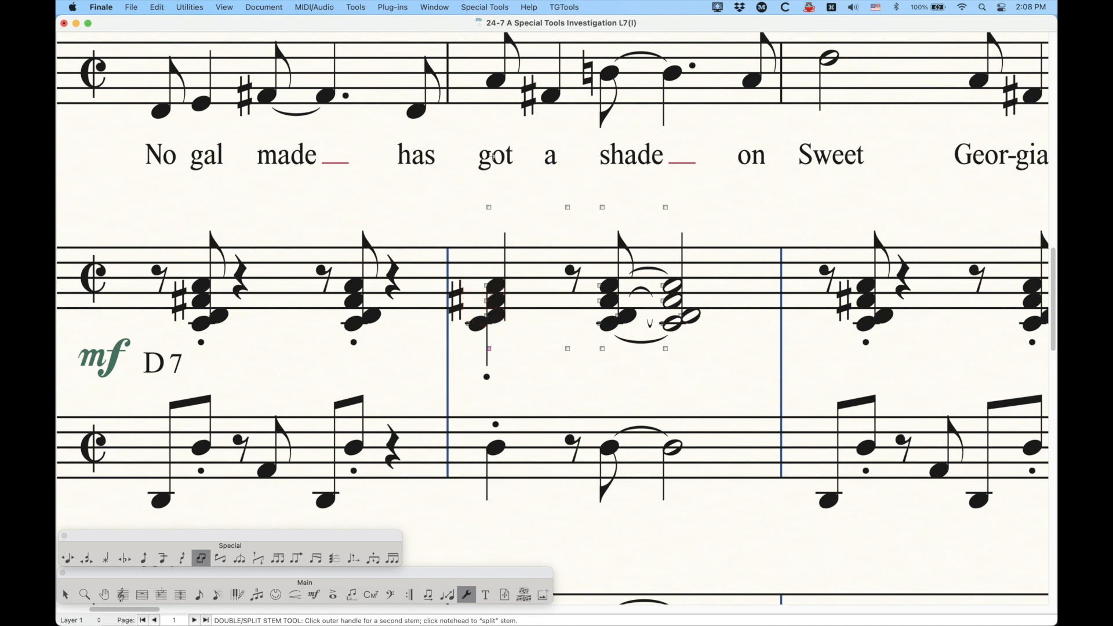
Try the chord's double stem from its upper and lower handles, and split its notes onto the upward stem, starting with C
left_click(489, 207)
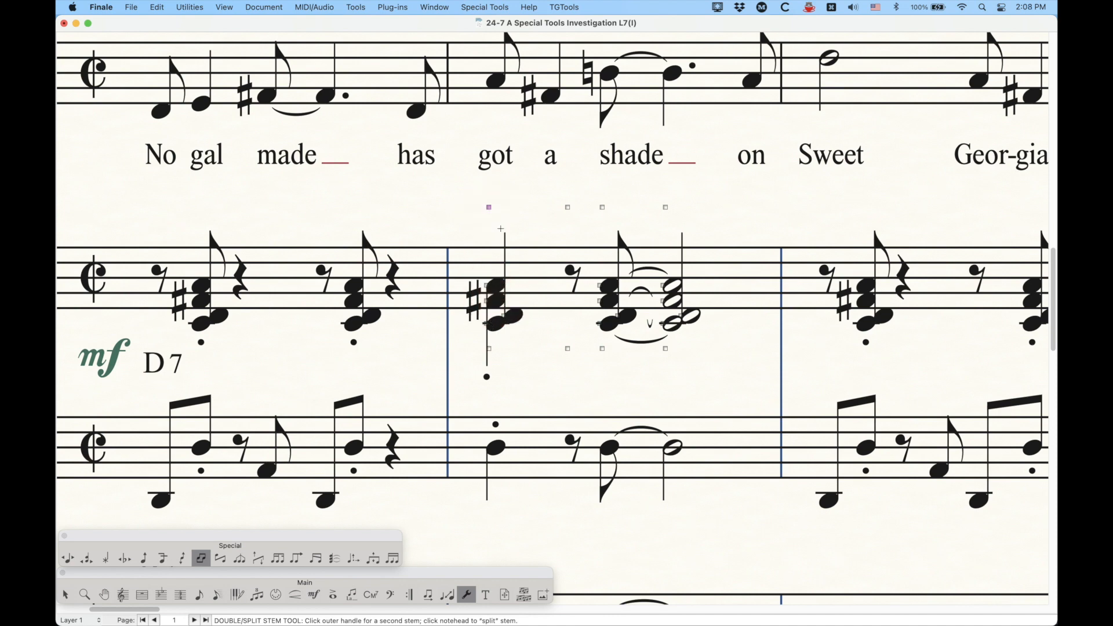
left_click(489, 350)
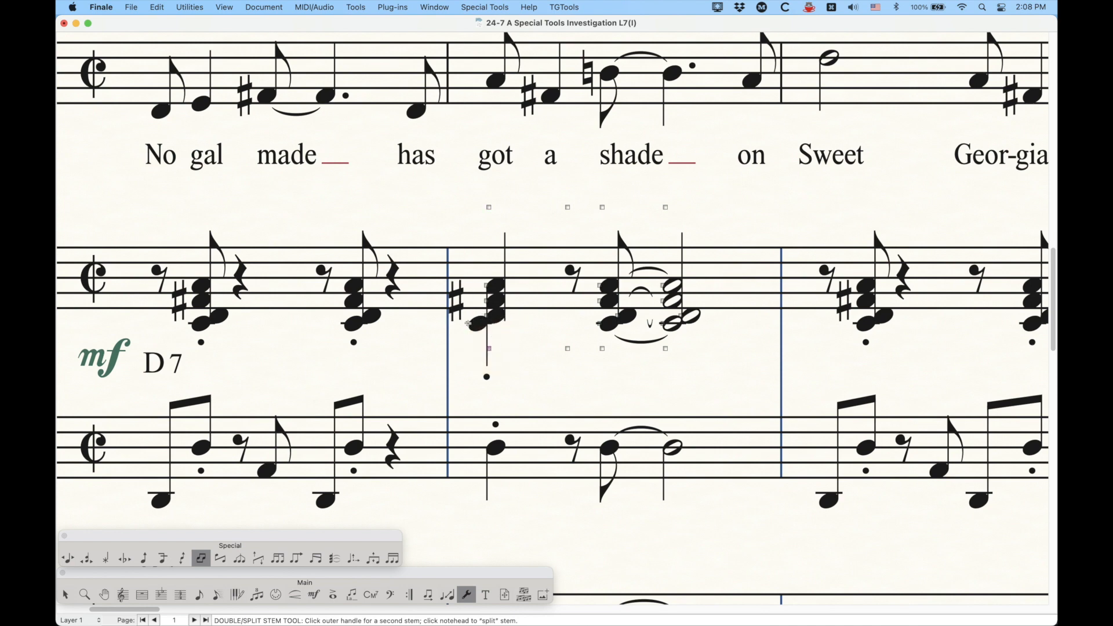
left_click(468, 322)
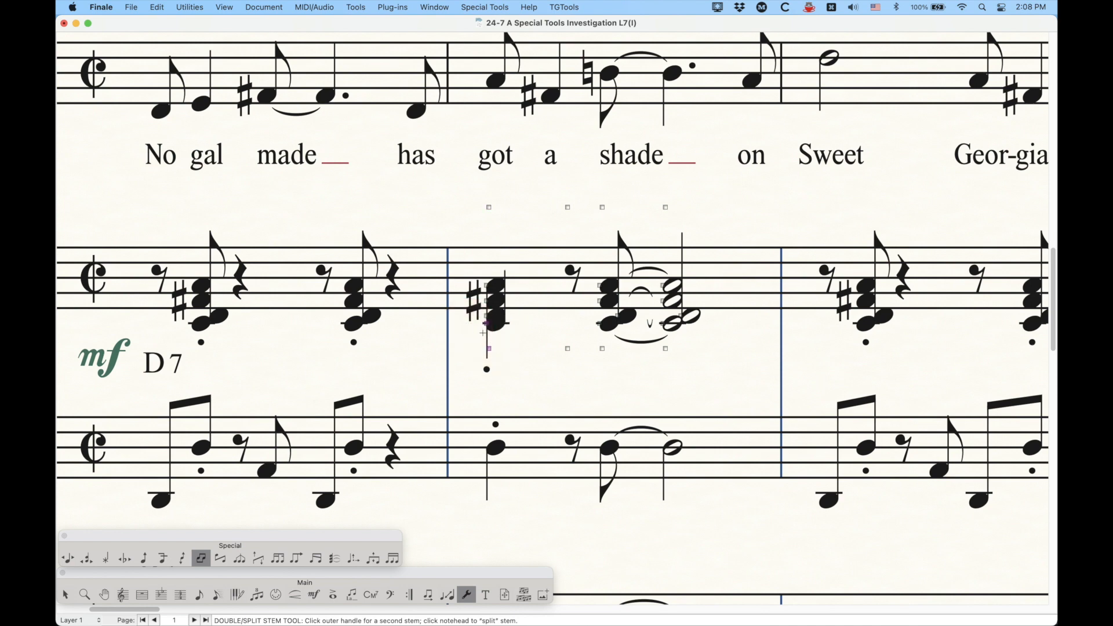
left_click(486, 302)
left_click(488, 285)
left_click(491, 324)
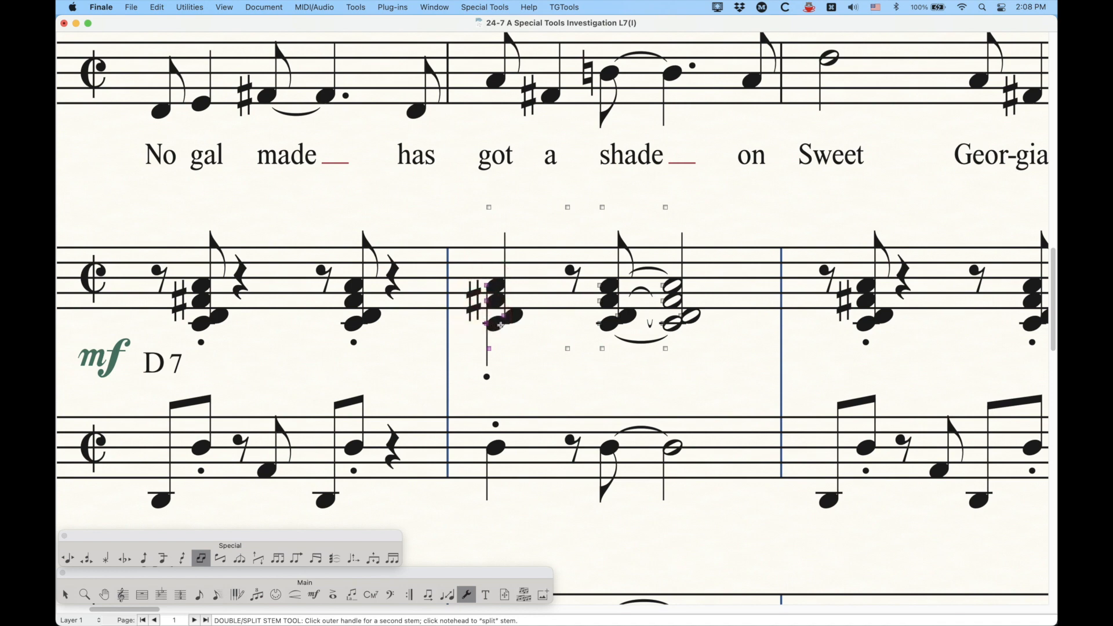
Return the chord's split notes to the downward stem and remove its double stem
left_click(486, 323)
left_click(488, 301)
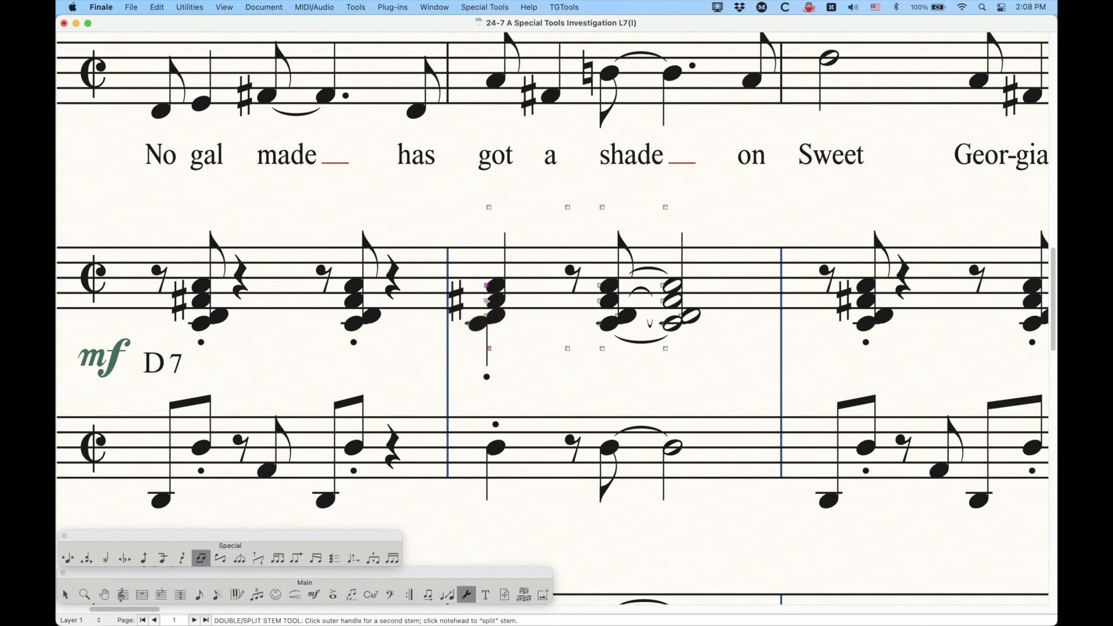
left_click(487, 301)
left_click(487, 286)
left_click(489, 348)
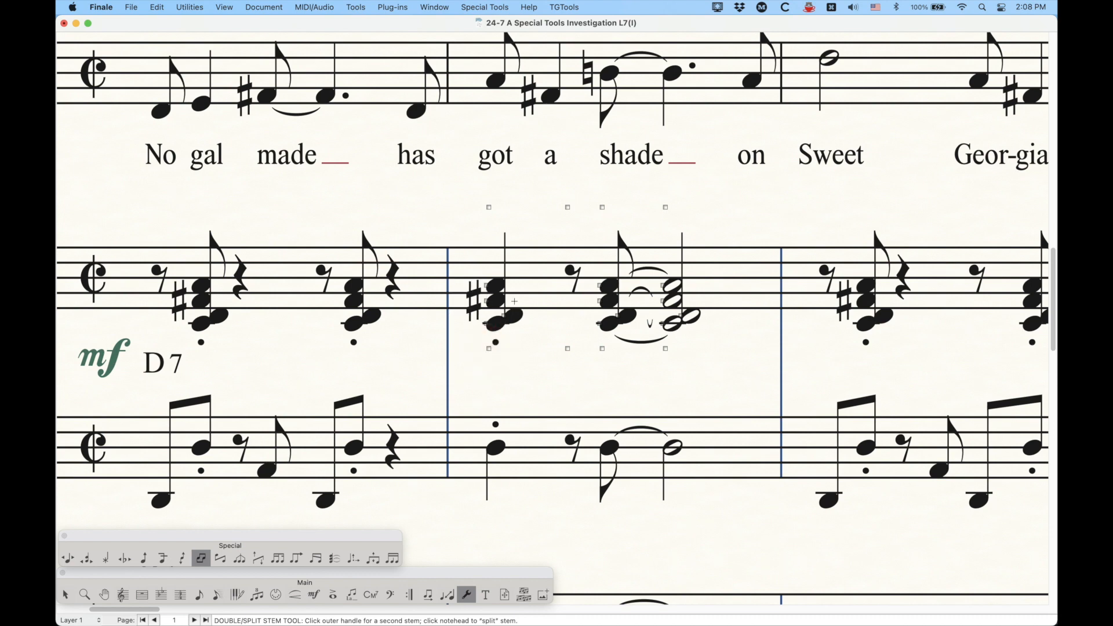
Add the chord's double stem from its lower handle again, try splitting A and F♯, and remove the double stem
left_click(489, 349)
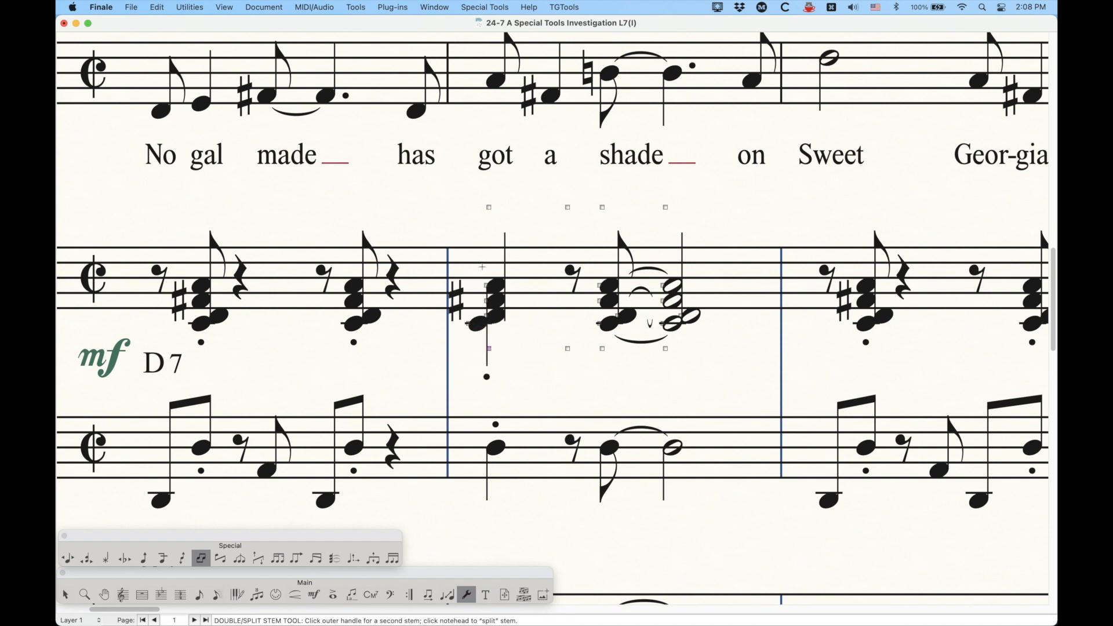
left_click(488, 285)
left_click(487, 300)
left_click(487, 285)
left_click(488, 350)
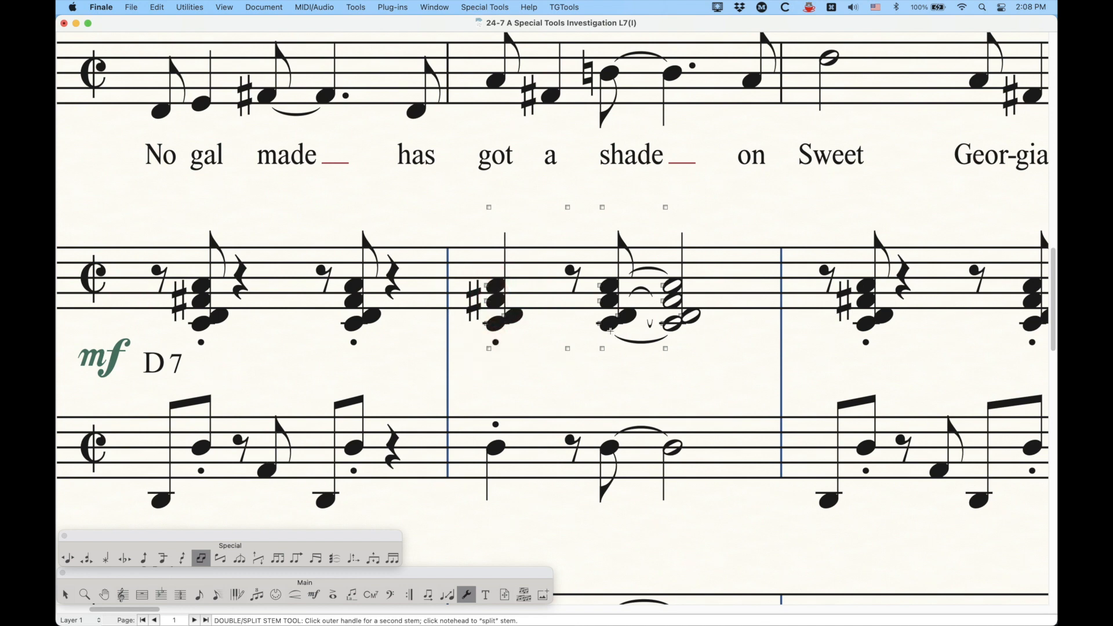
View the first page of the score as a whole, from the title down to the electric guitar staff
key("super+minus")
key("super+minus")
key("super+minus")
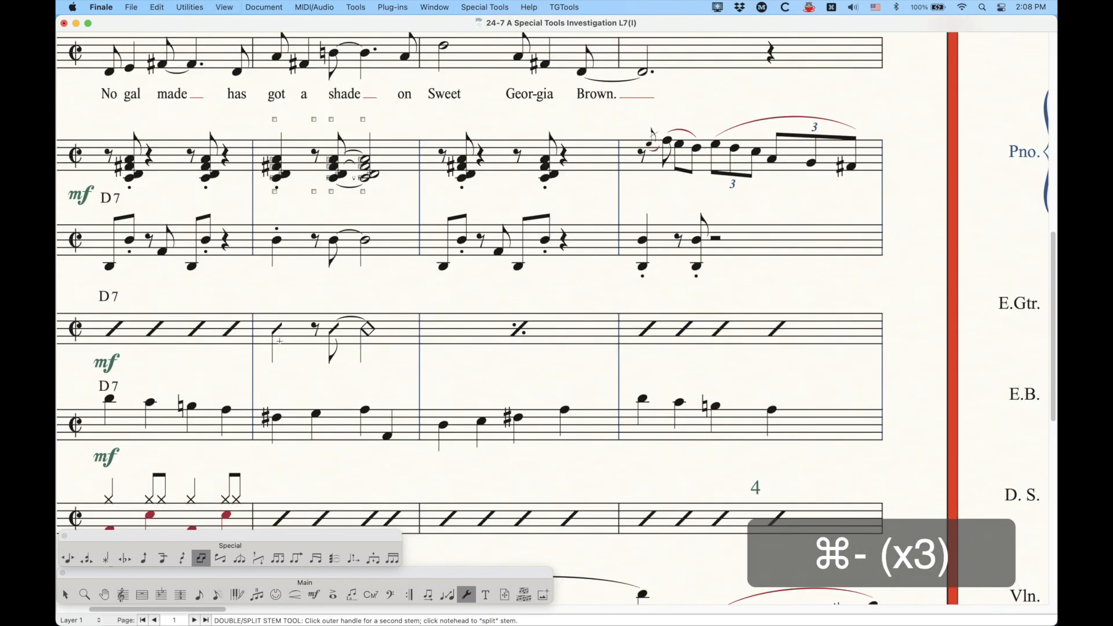
scroll(280, 342, "up", 5)
scroll(393, 306, "left", 5)
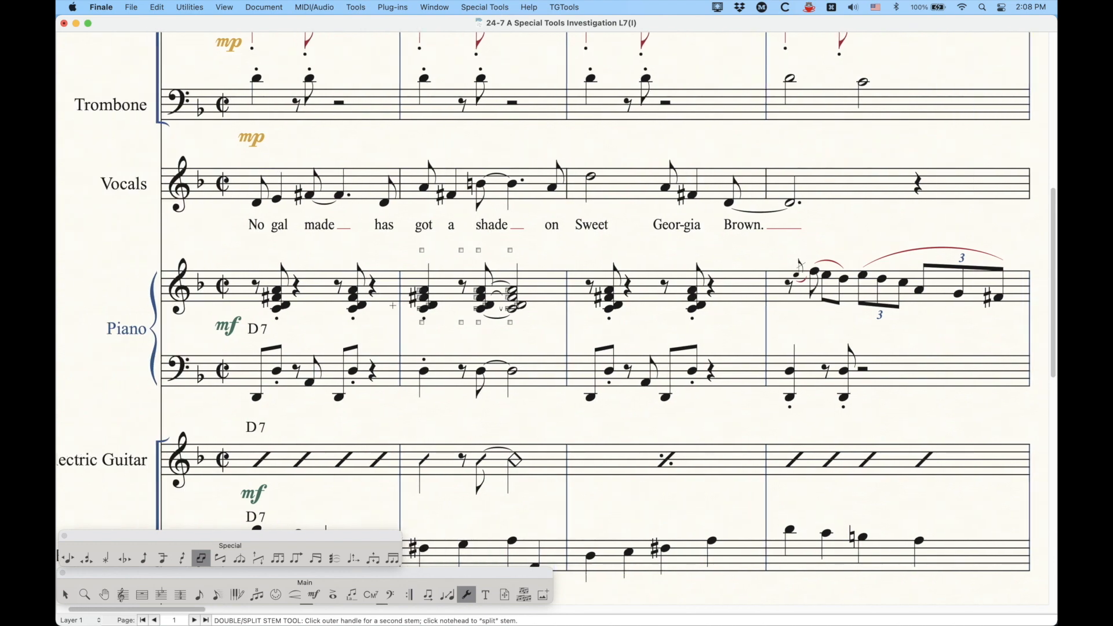
key("super+minus")
key("super+minus")
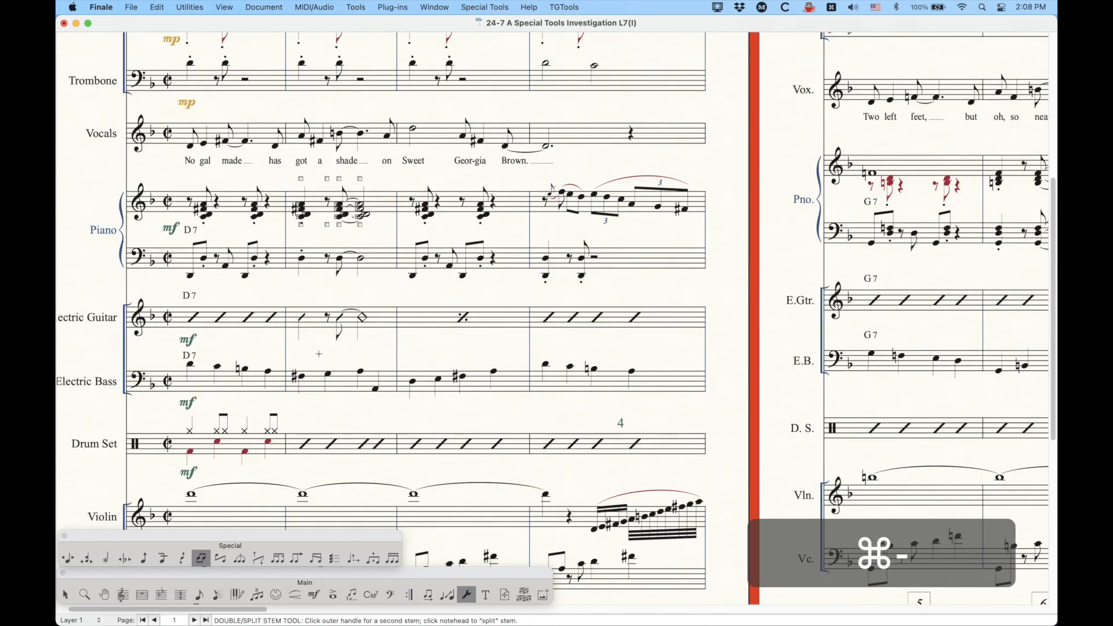
scroll(291, 369, "up", 9)
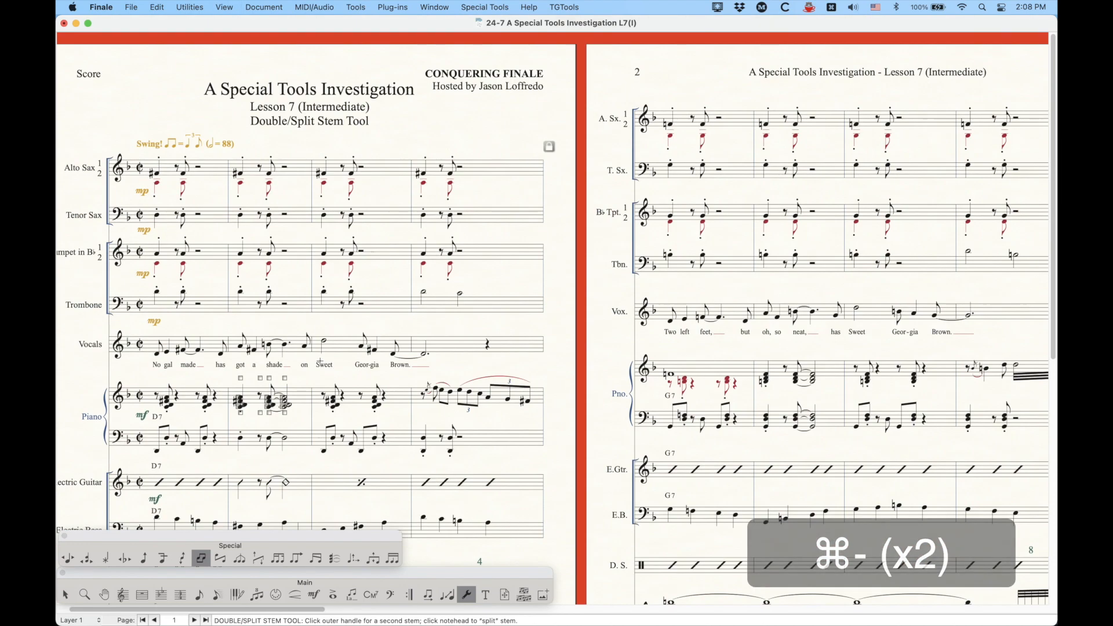
scroll(326, 358, "left", 3)
scroll(338, 408, "right", 1)
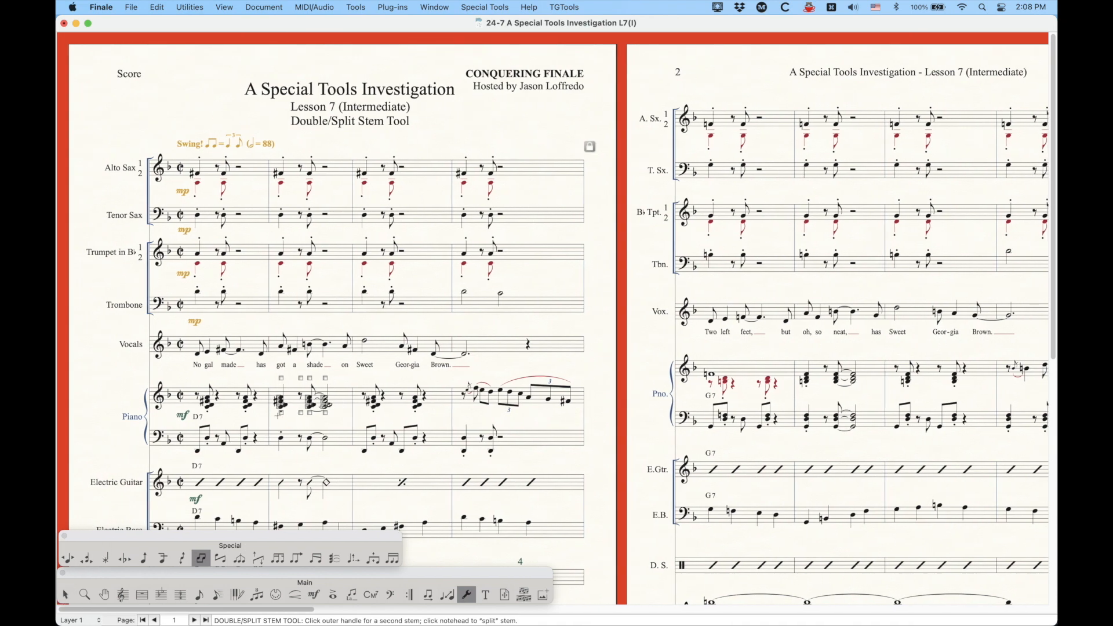
Put a double stem on the first piano treble chord in measure 2 once more, split its A, and remove the double stem
key("super")
key("super+equal")
key("super+equal")
key("super+equal")
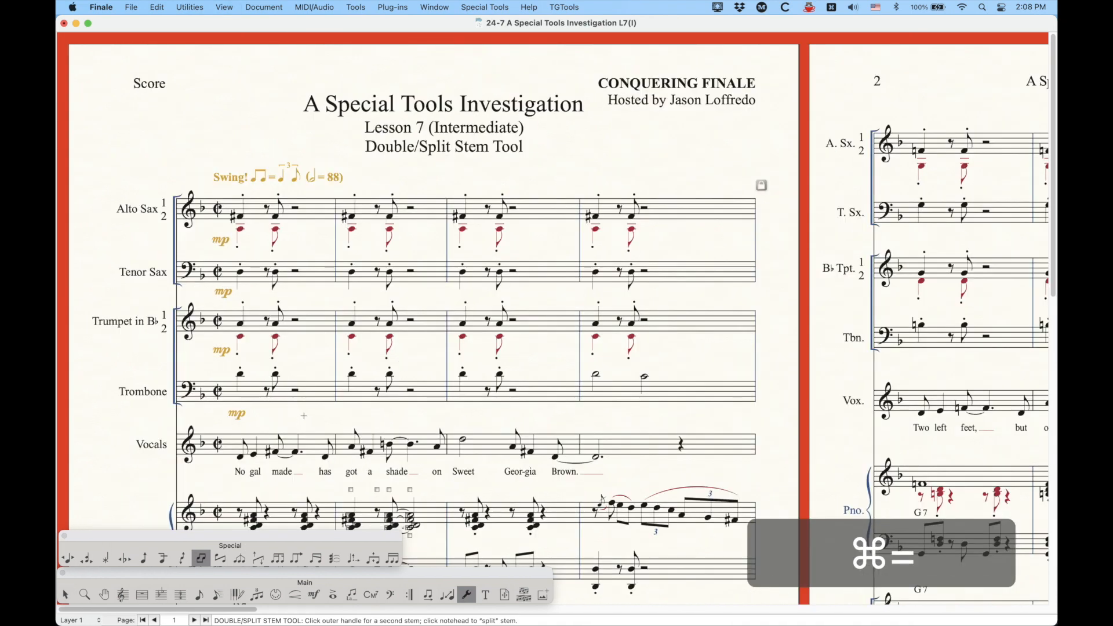
scroll(647, 102, "right", 5)
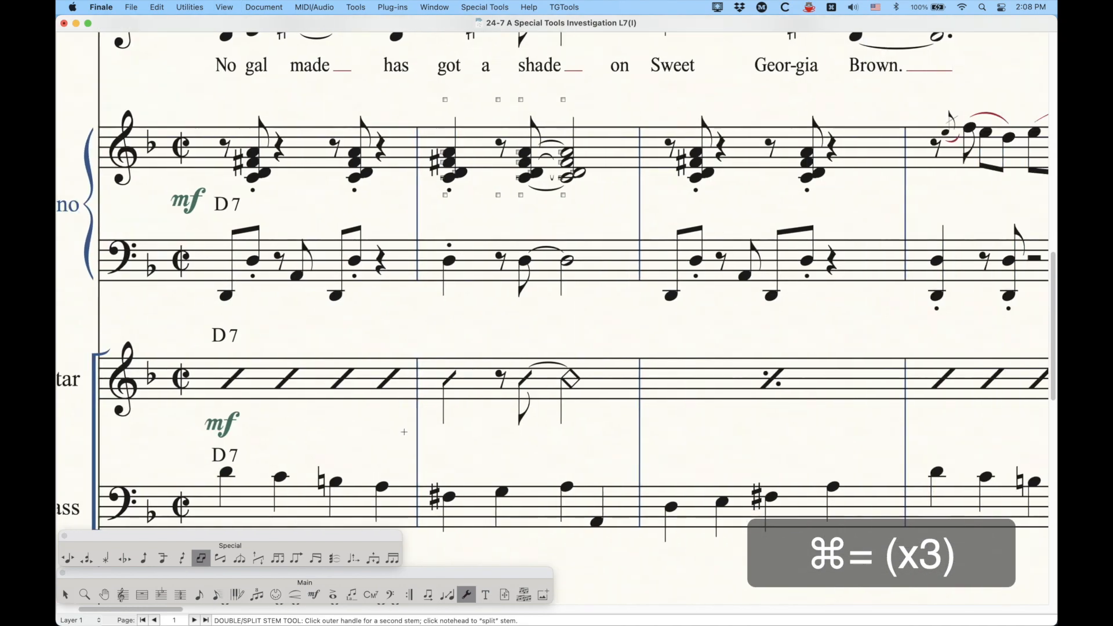
left_click(371, 195)
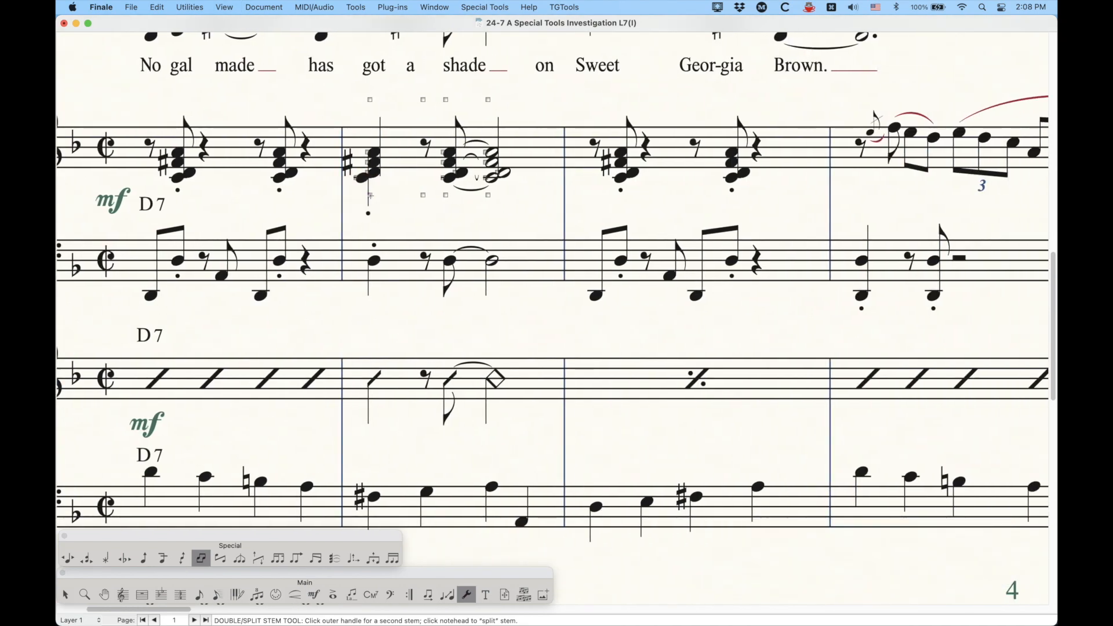
left_click(369, 153)
scroll(412, 258, "left", 1)
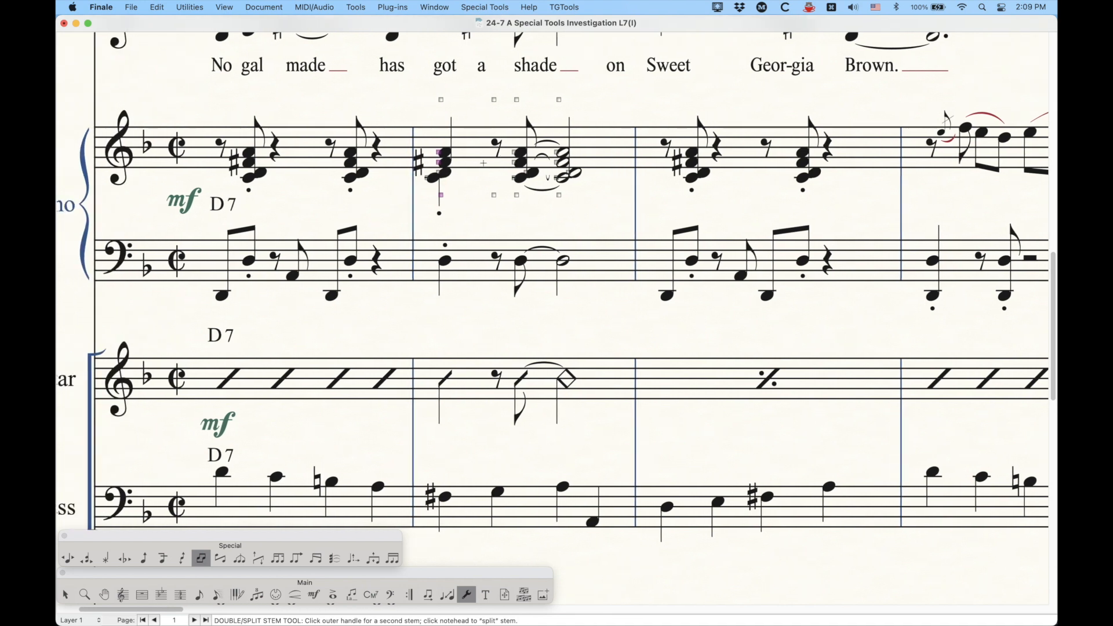
left_click(447, 156)
left_click(440, 202)
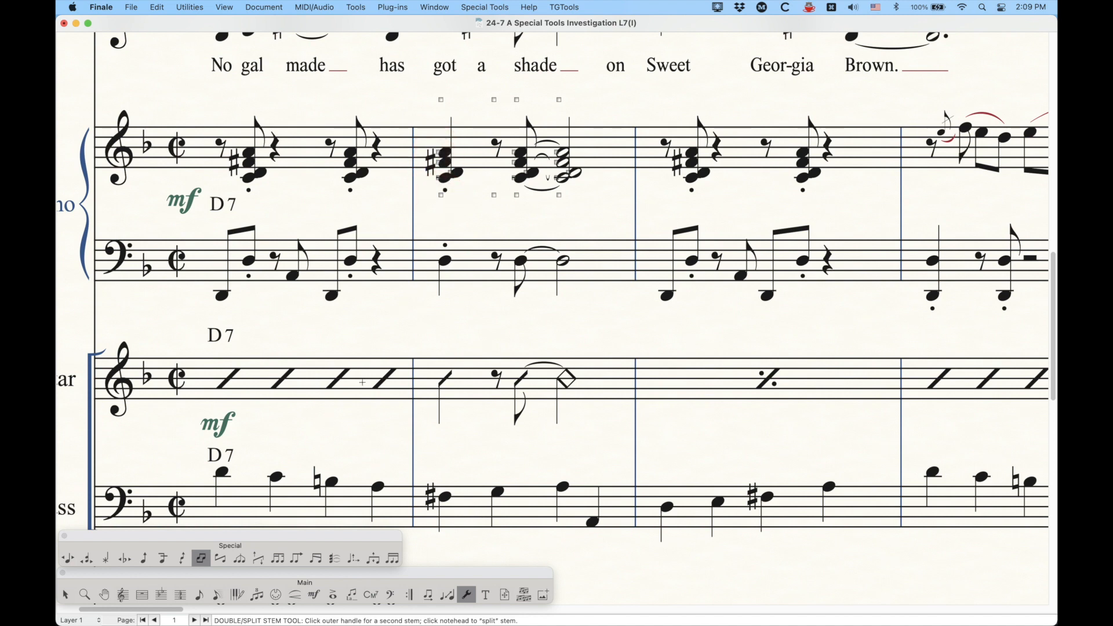
Try a second, upward stem on the first note of the piano's bass staff in measure 2, and remove it
left_click(457, 260)
left_click(441, 214)
left_click(440, 213)
Switch to the Selection tool and bring the start of the score's first page into view
left_click(65, 595)
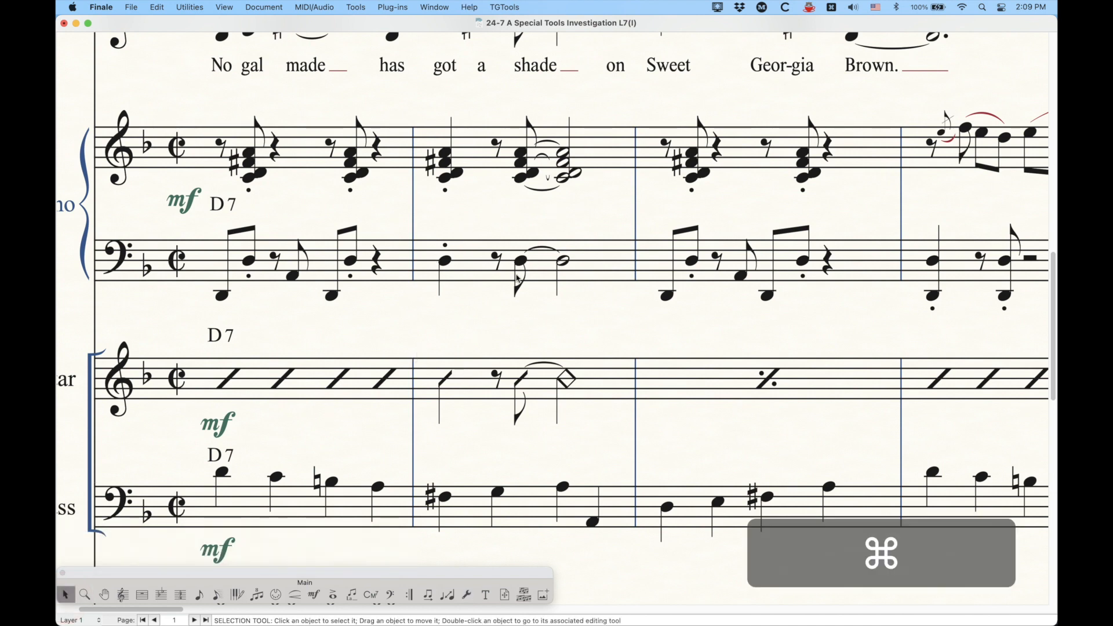
key("super+minus")
key("super+minus")
key("super+minus")
scroll(303, 381, "up", 6)
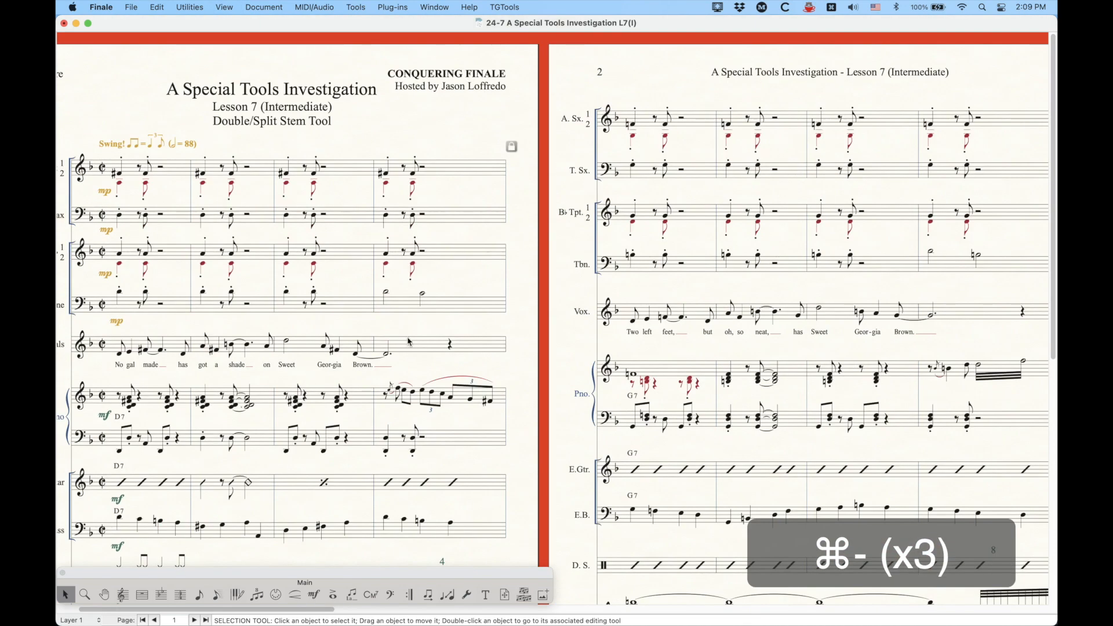
scroll(409, 343, "left", 2)
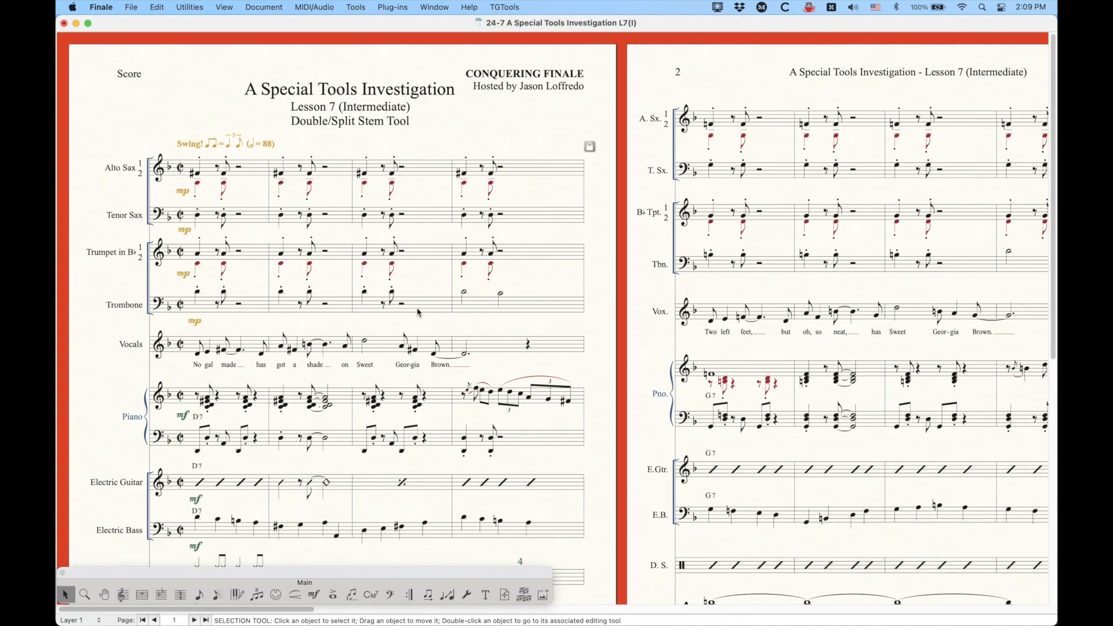
Reactivate the Special Tools with Double/Split Stem selected, and return to the Selection tool
left_click(467, 595)
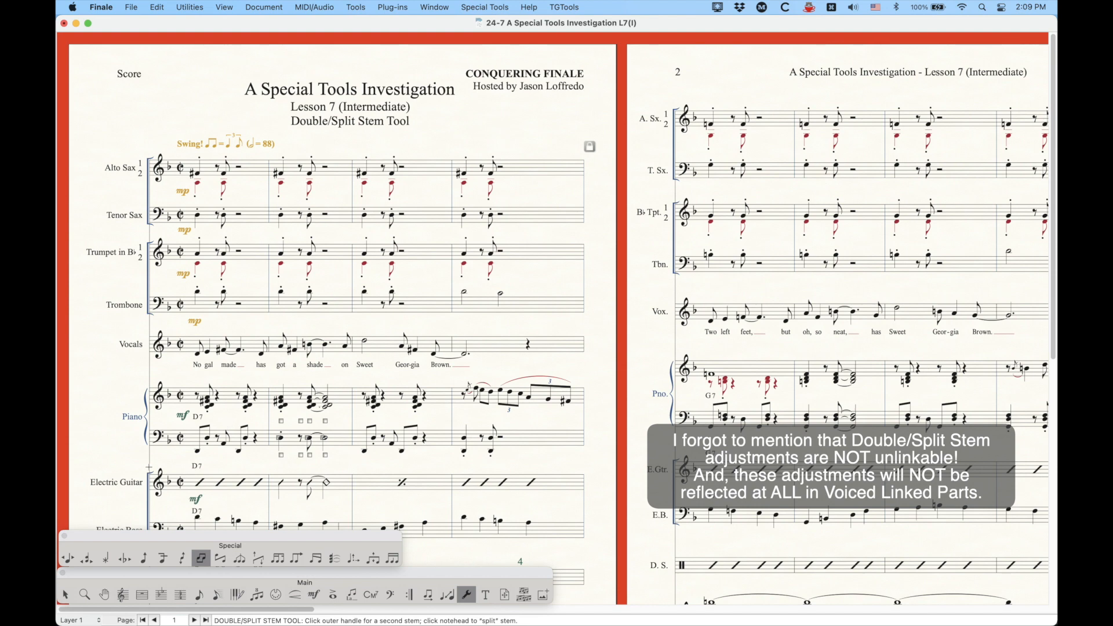
left_click(66, 596)
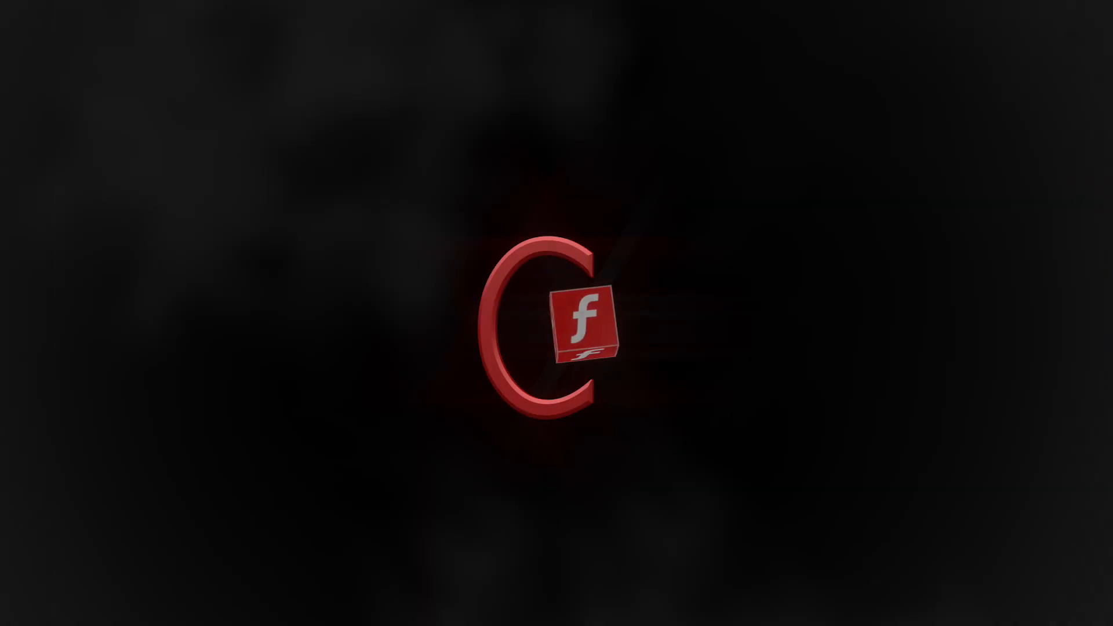